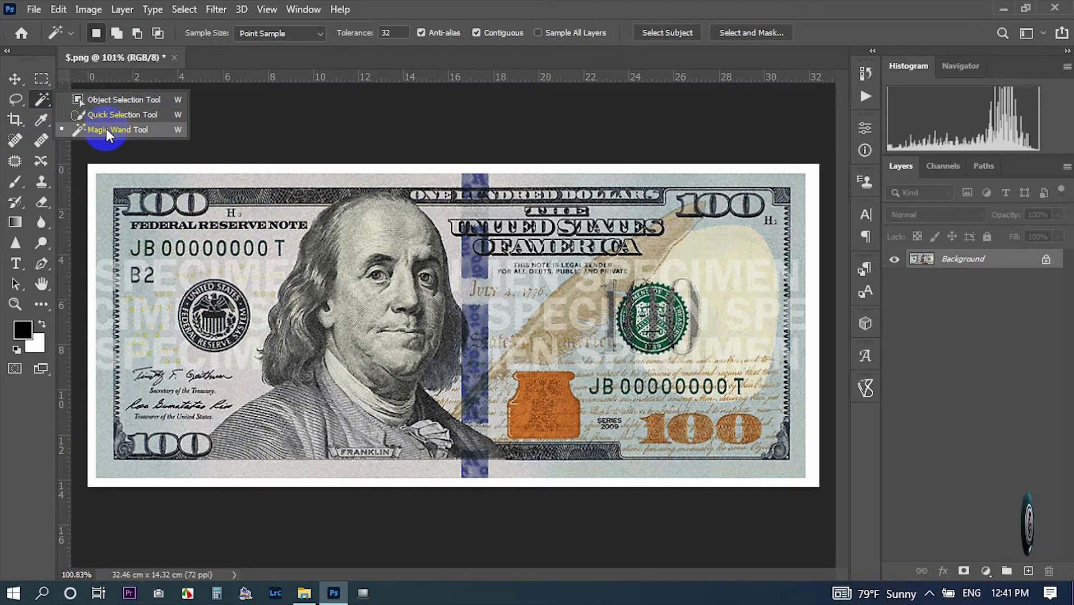
Select the white border around the banknote with the Magic Wand and hide it with a layer mask
click(110, 129)
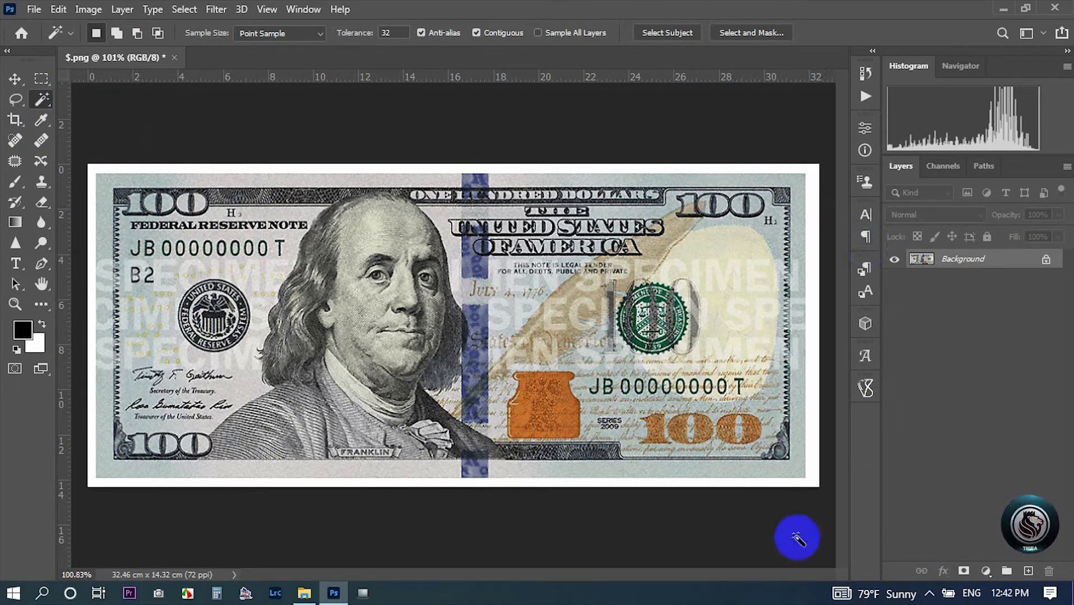
click(287, 167)
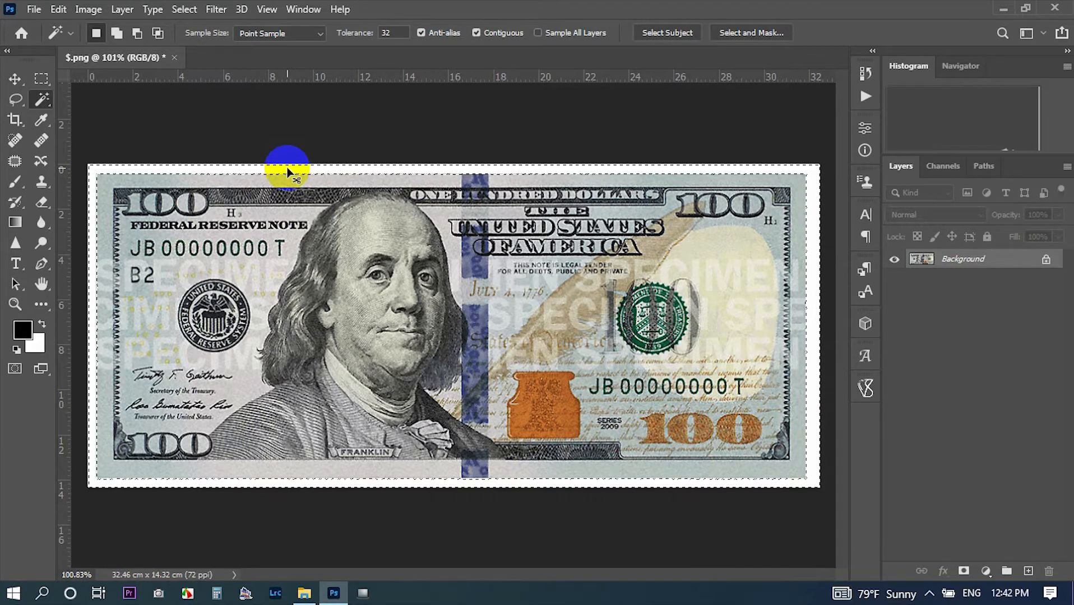
key(ctrl+shift+i)
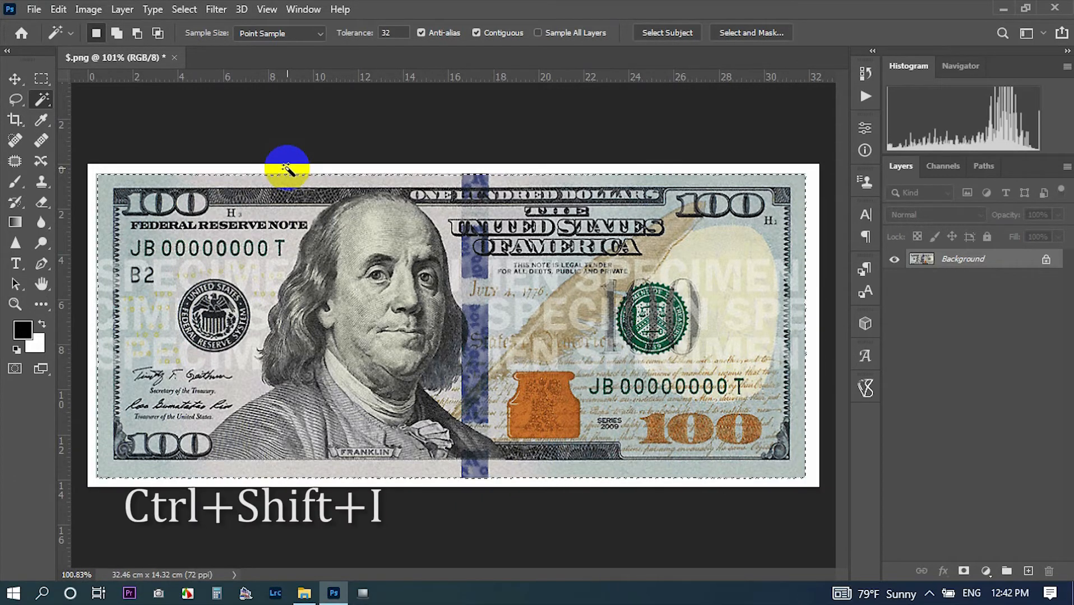
click(287, 168)
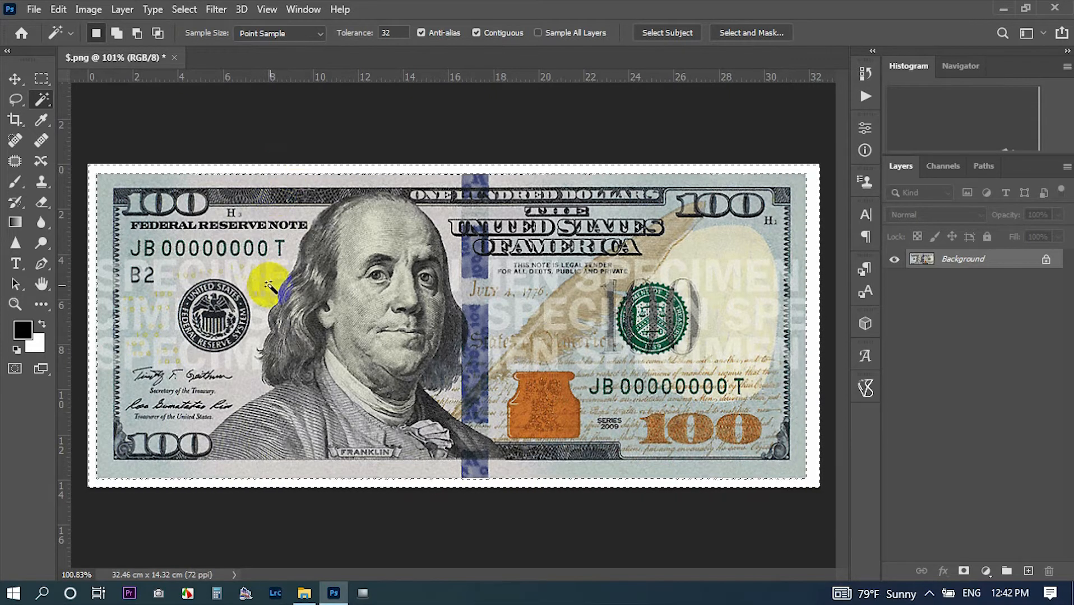
alt+click(964, 571)
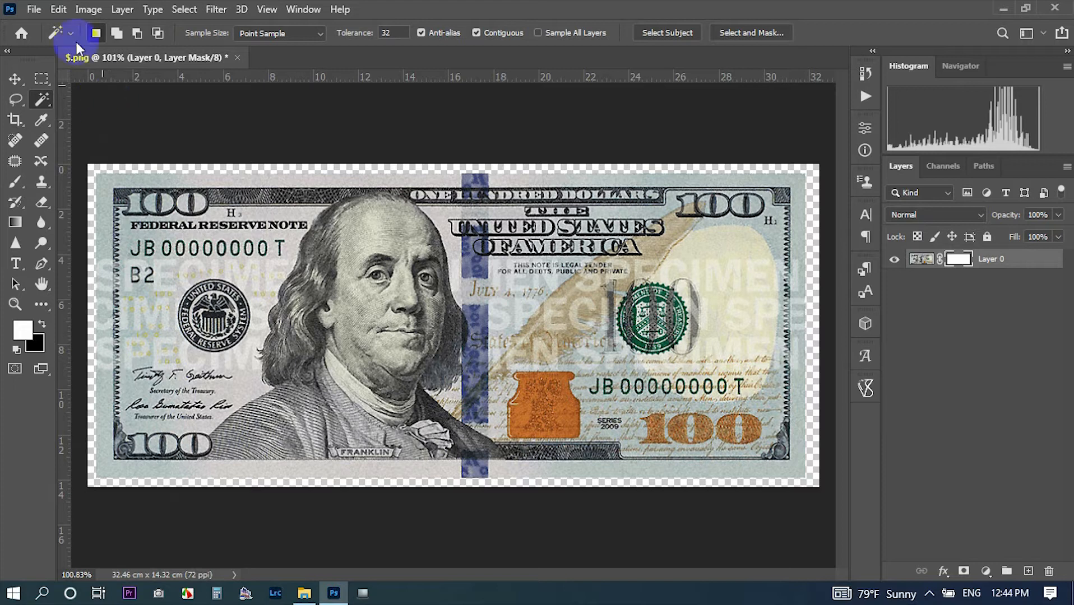
Define the banknote layer's image, not its mask, as a pattern named "$"
click(61, 11)
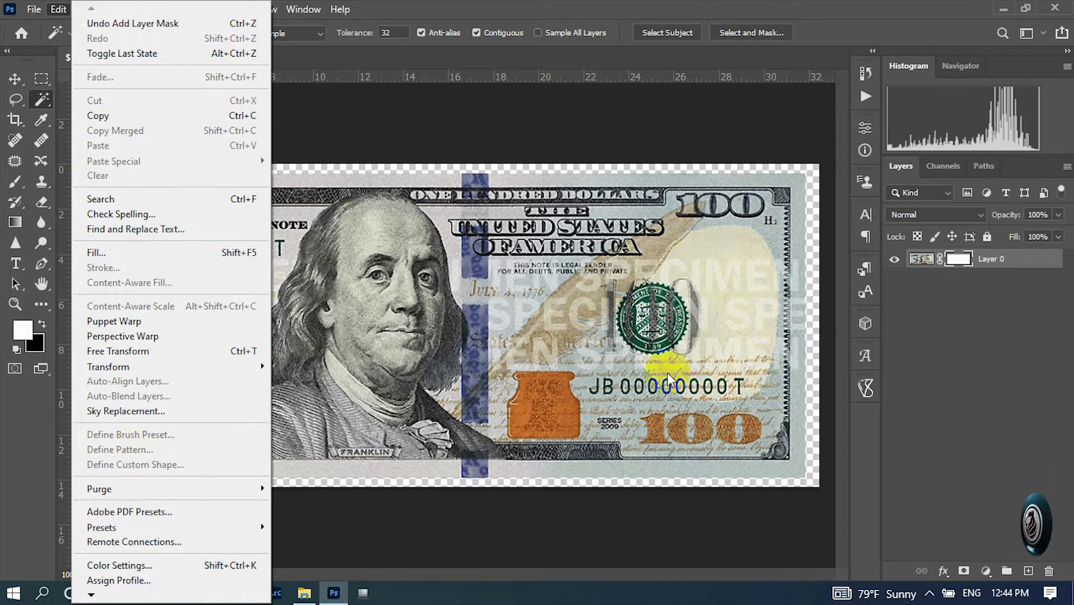
click(951, 261)
click(920, 262)
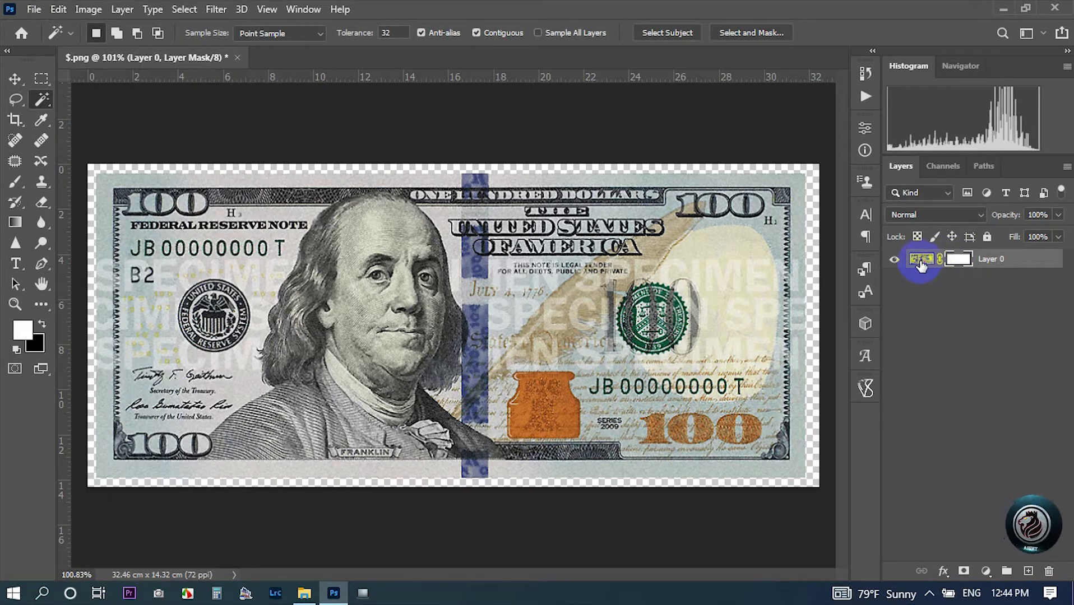
click(921, 262)
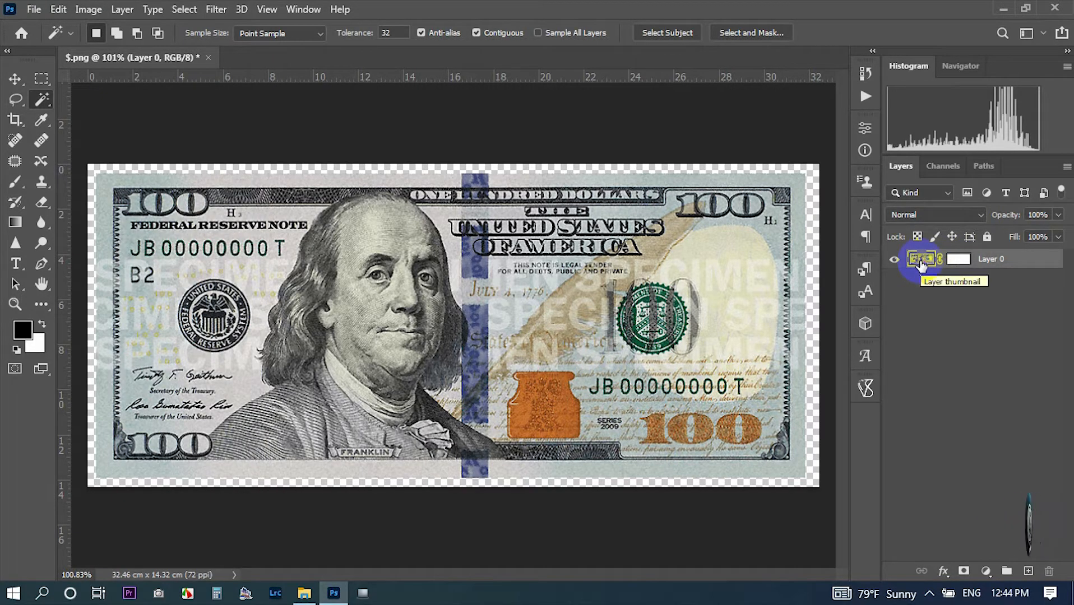
click(60, 10)
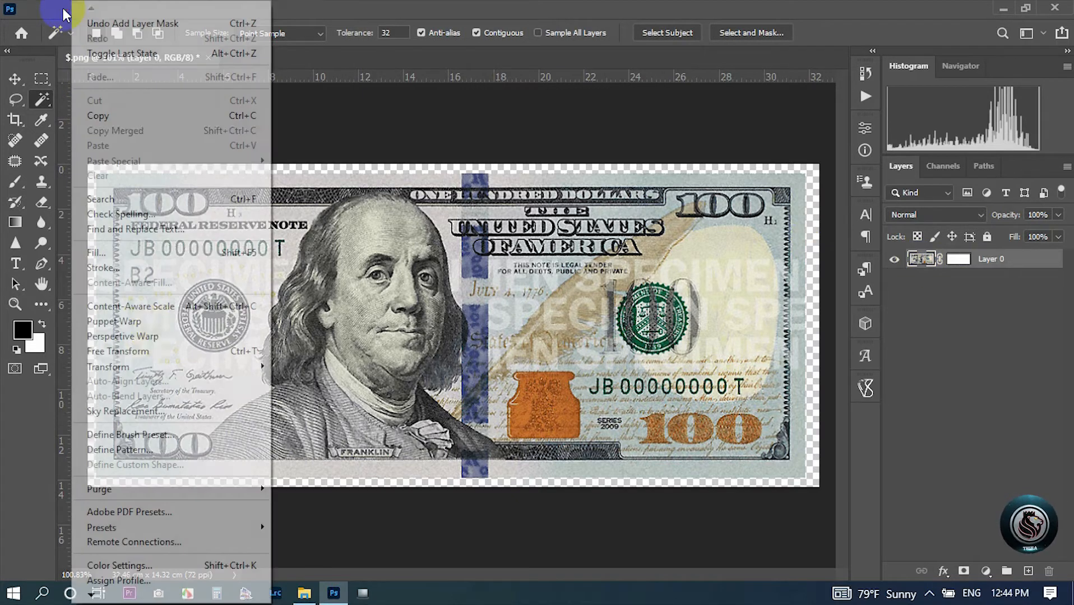
click(139, 451)
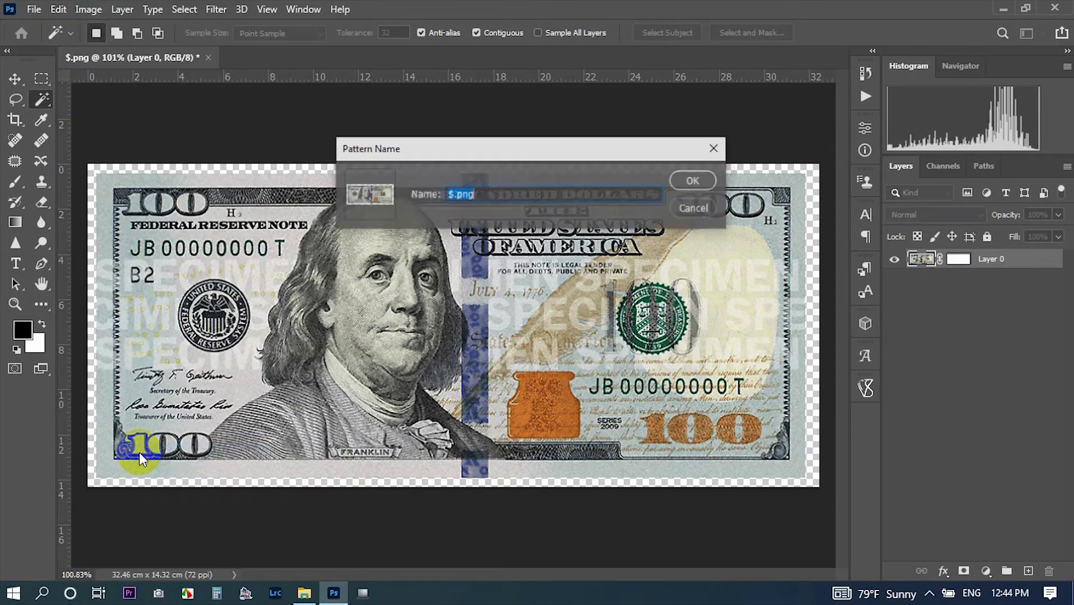
click(454, 195)
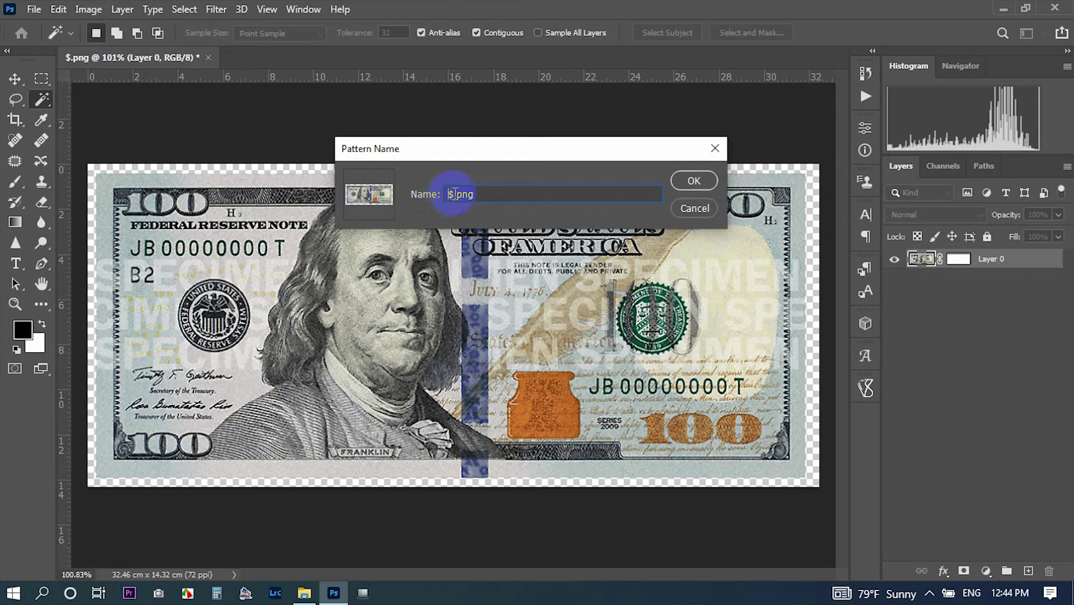
click(193, 202)
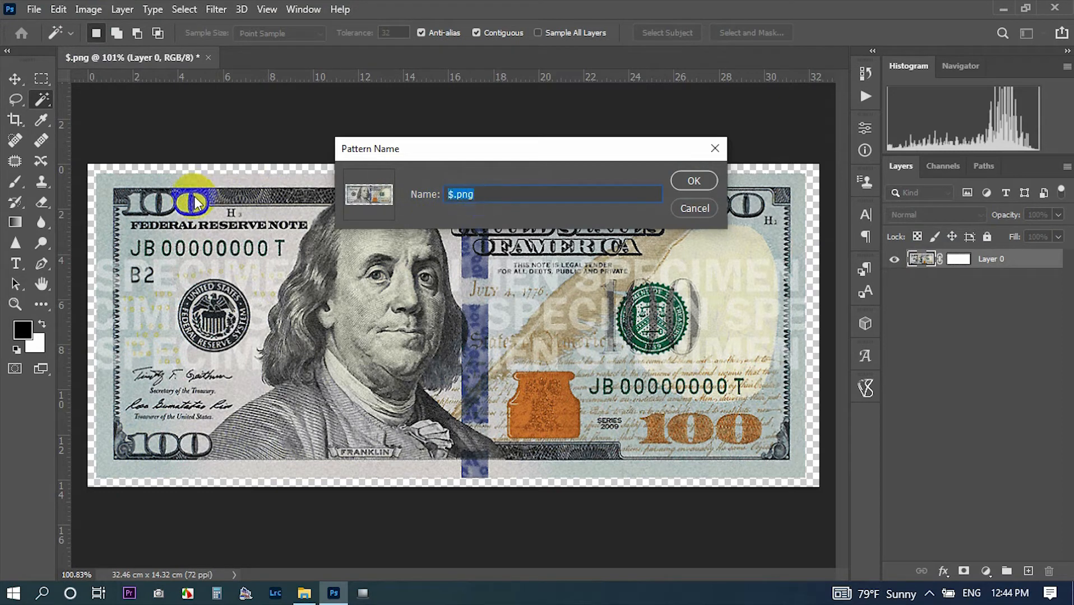
text($)
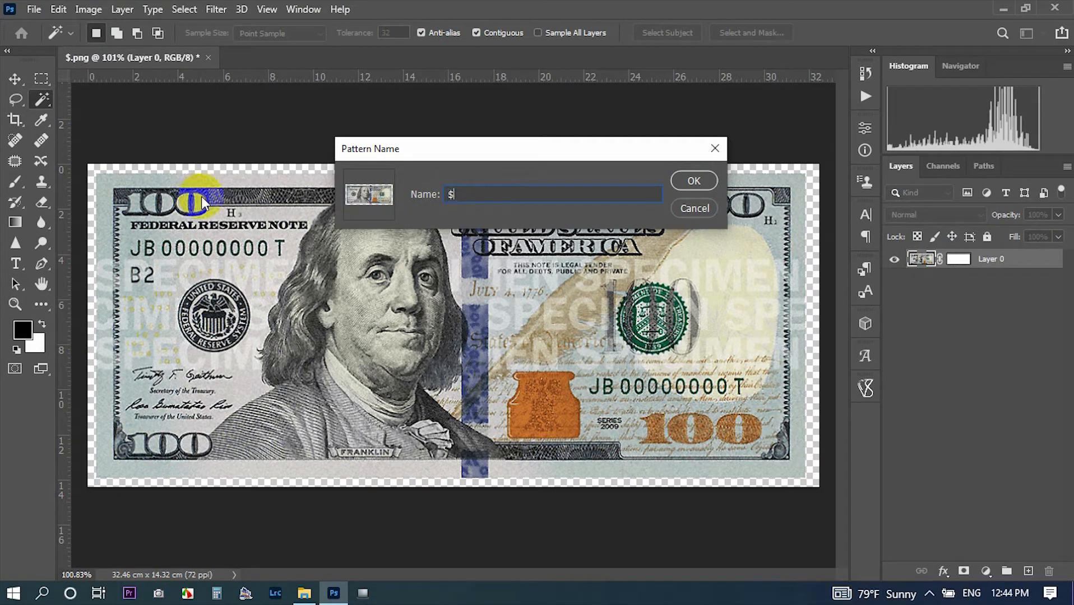
click(712, 180)
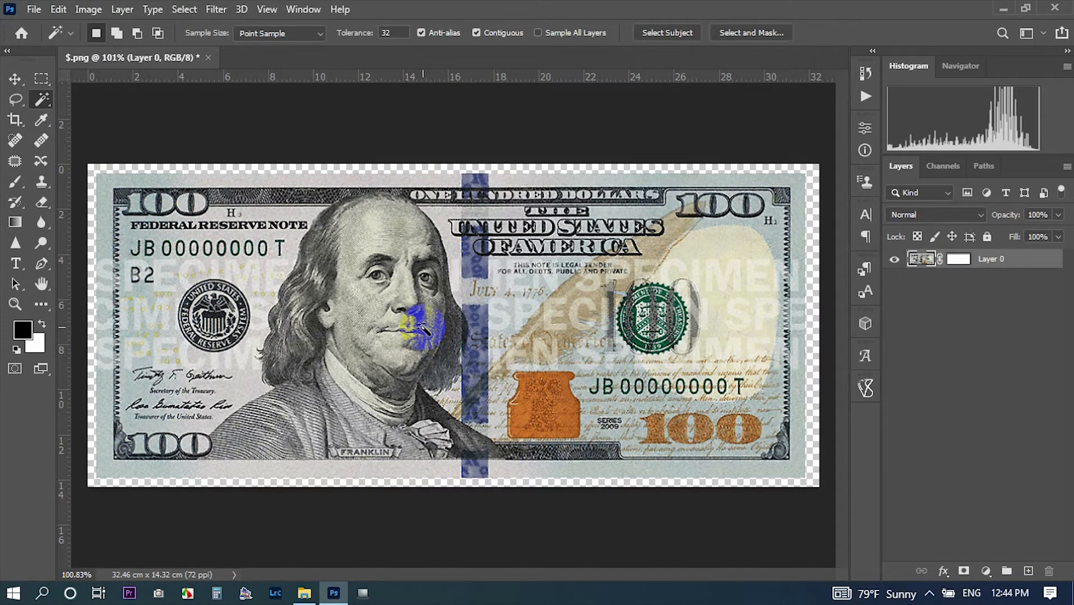
Create a landscape 7 x 5 in document at 300 ppi with a white background and keep it as the active document
click(33, 10)
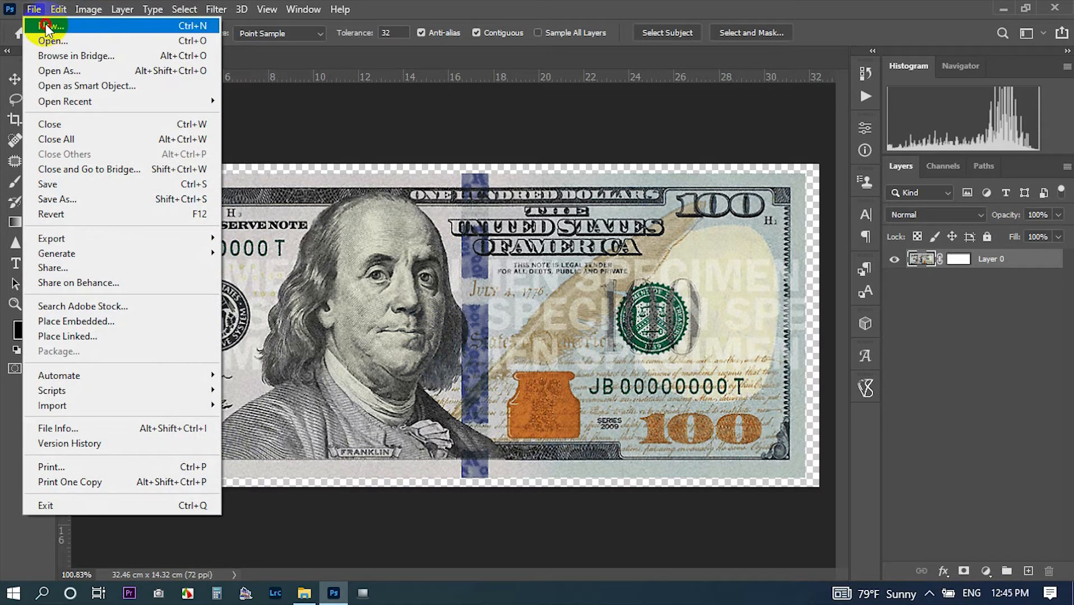
click(49, 26)
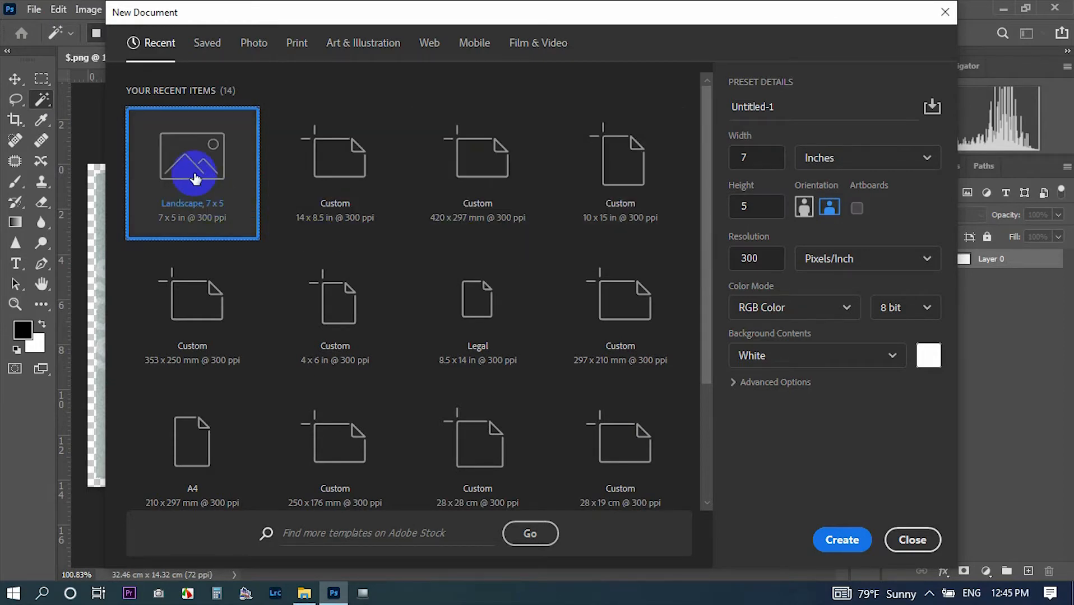
key(Escape)
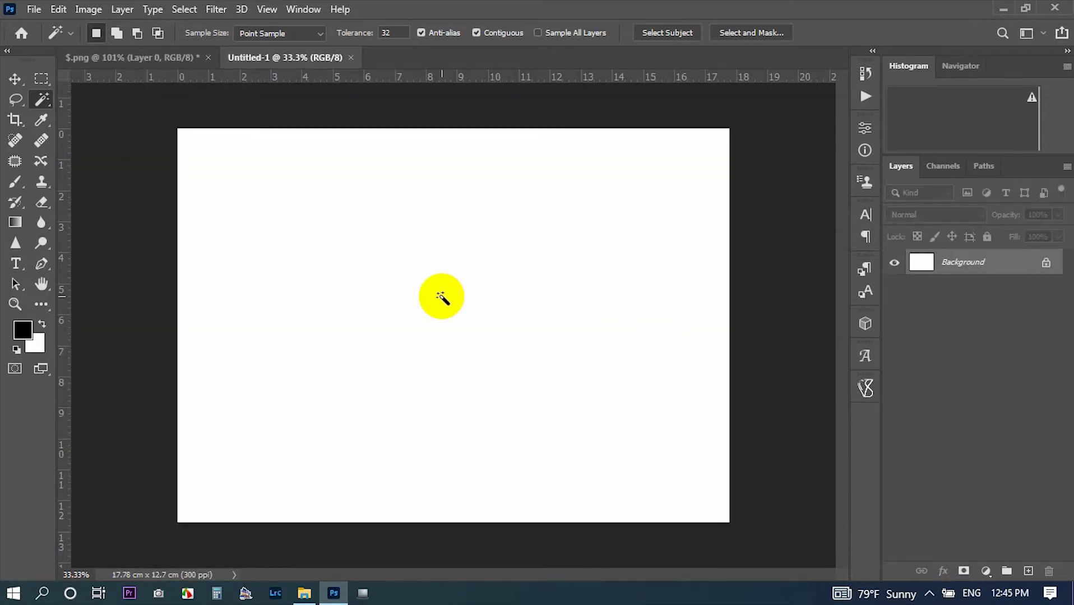
click(147, 62)
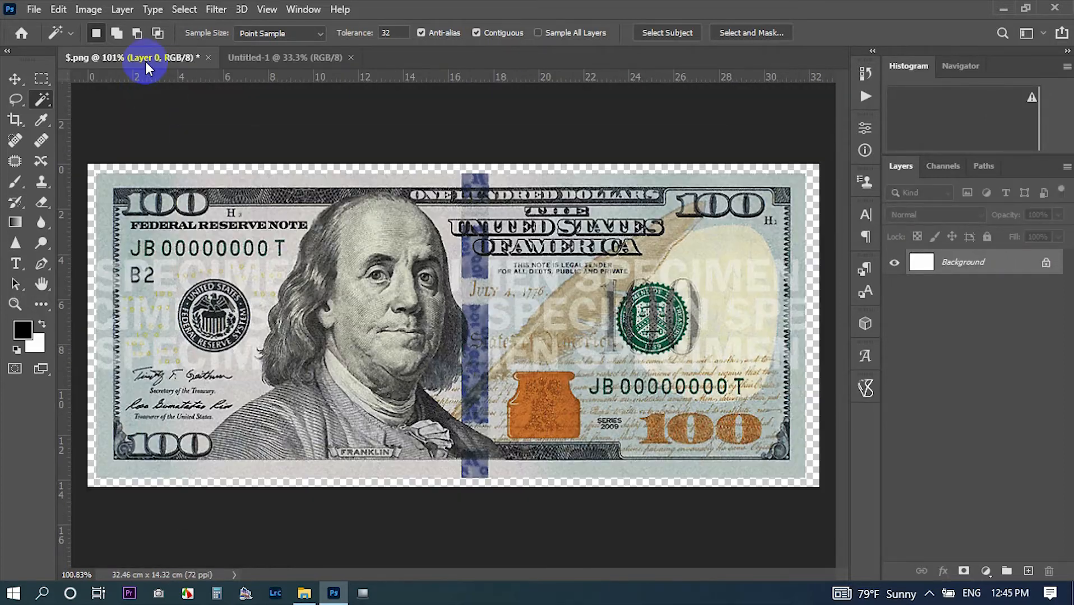
click(267, 62)
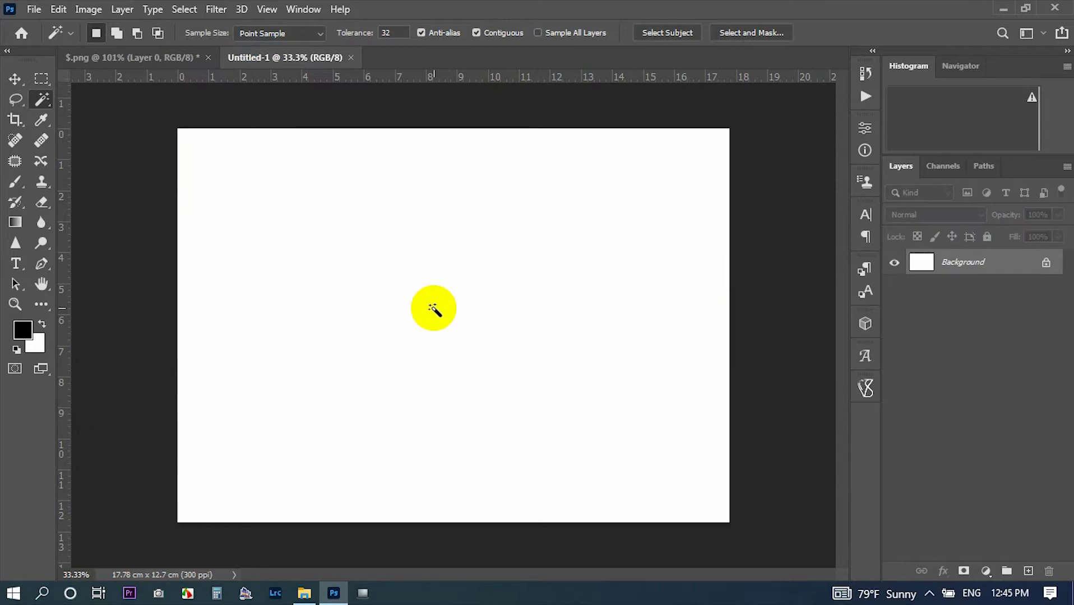
Add a new empty layer and start a Fill on it with the contents set to Pattern
click(1027, 571)
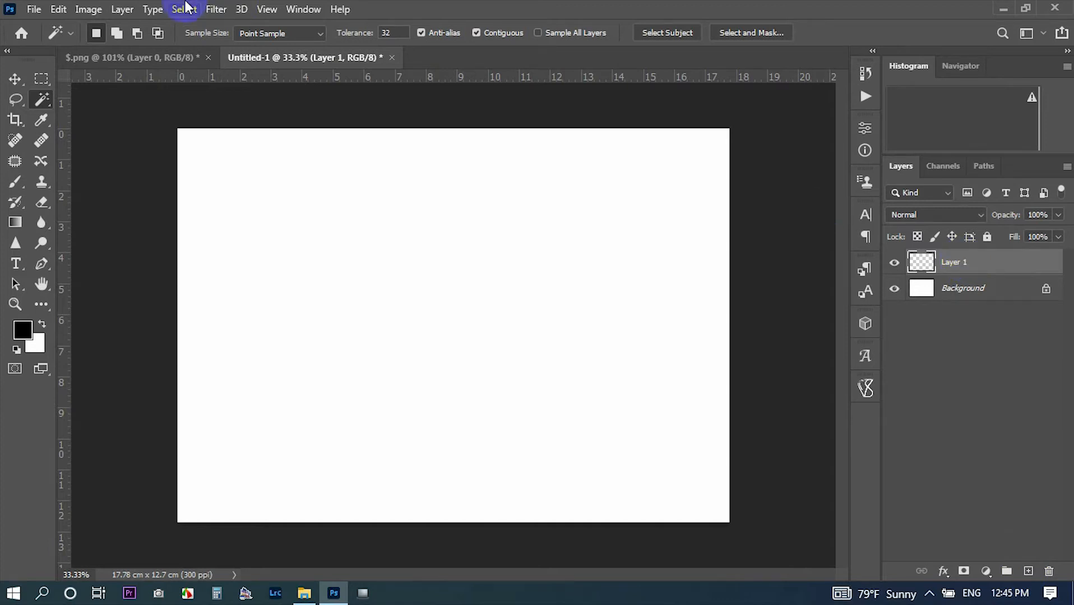
click(59, 10)
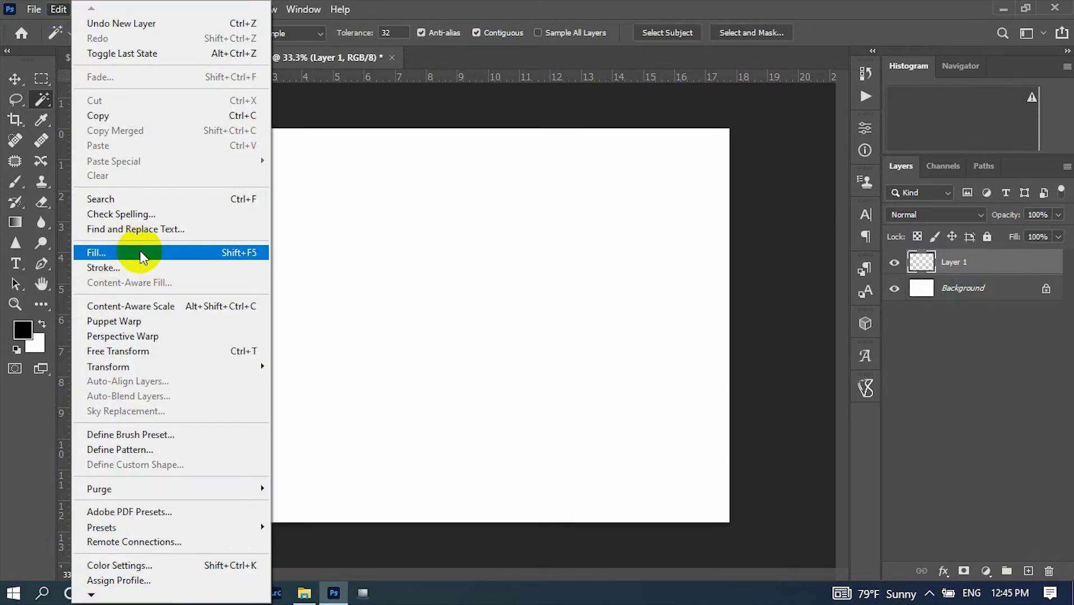
click(212, 251)
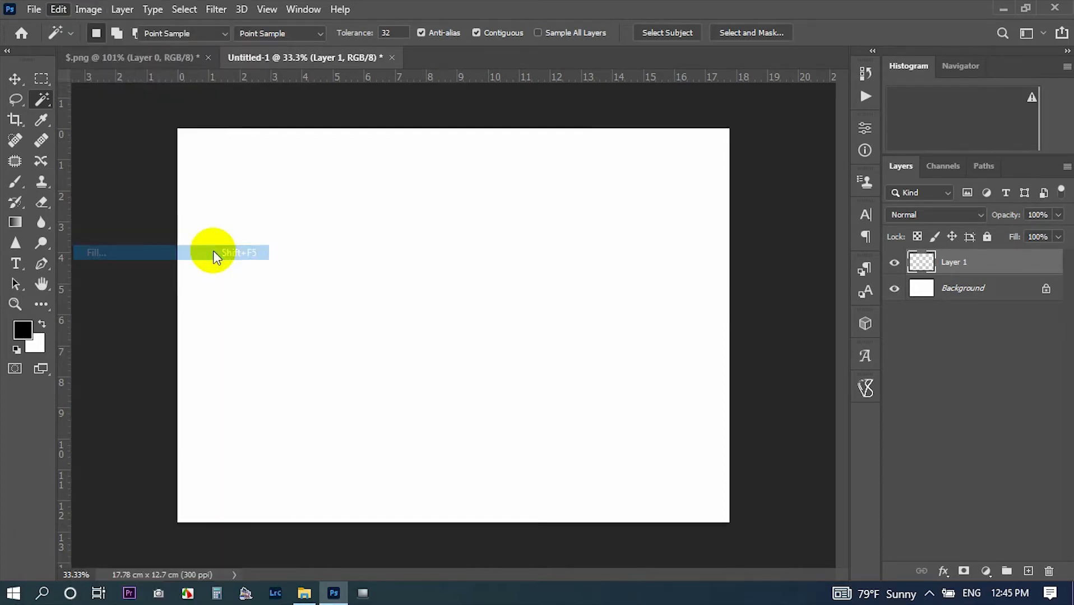
click(529, 144)
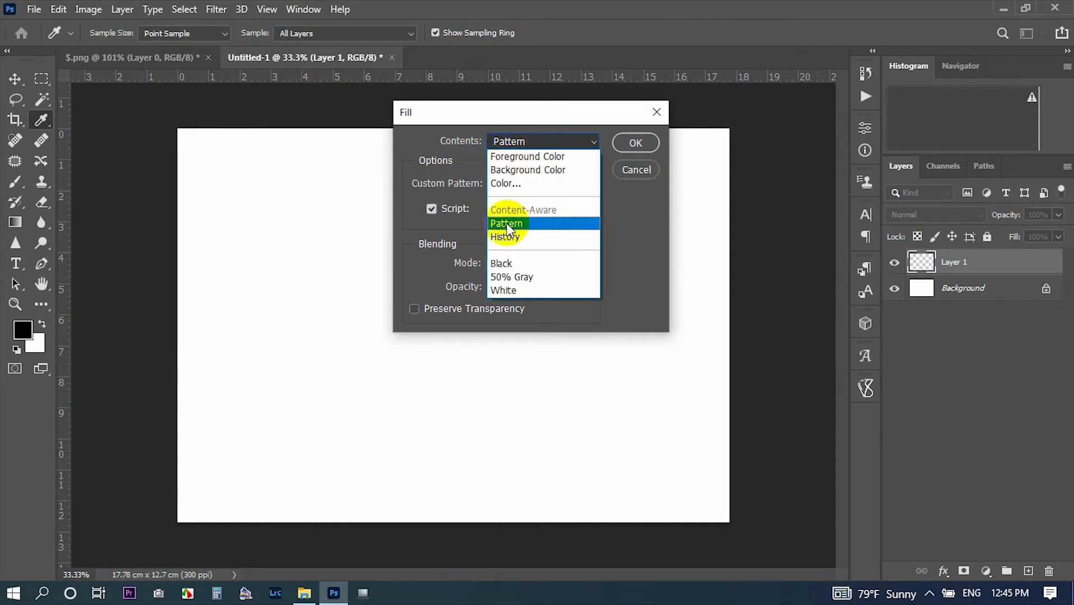
click(524, 224)
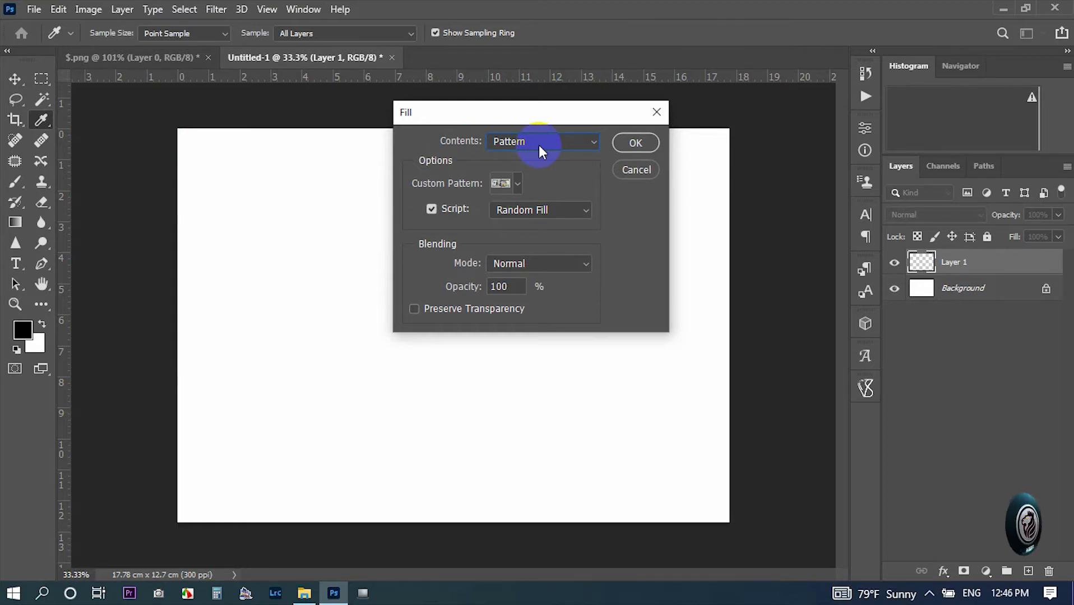
Choose the banknote as the custom pattern, set the script to Random Fill and proceed to its settings
click(516, 184)
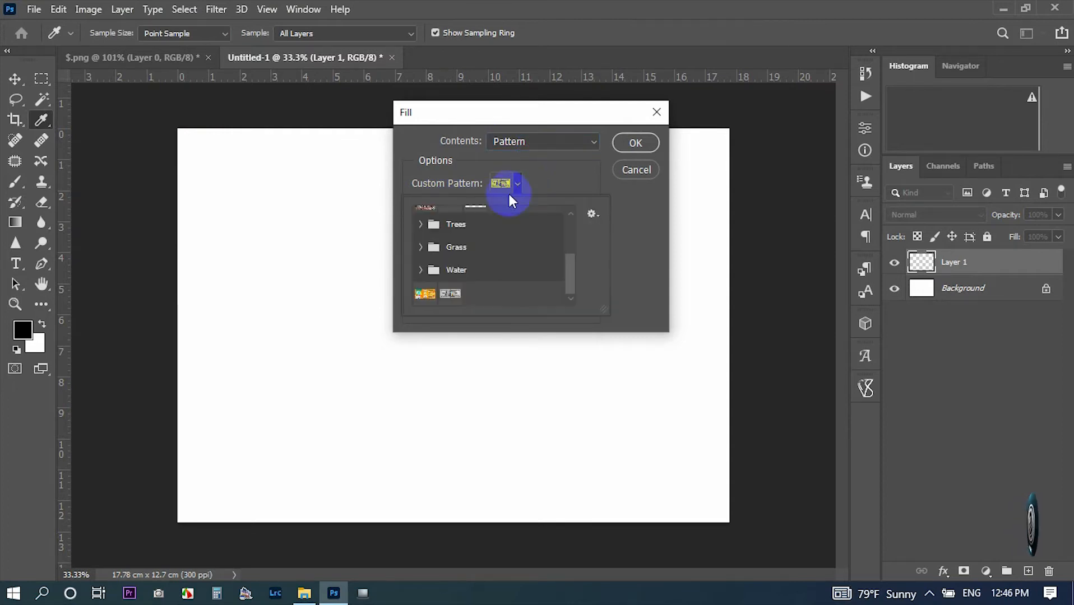
click(451, 295)
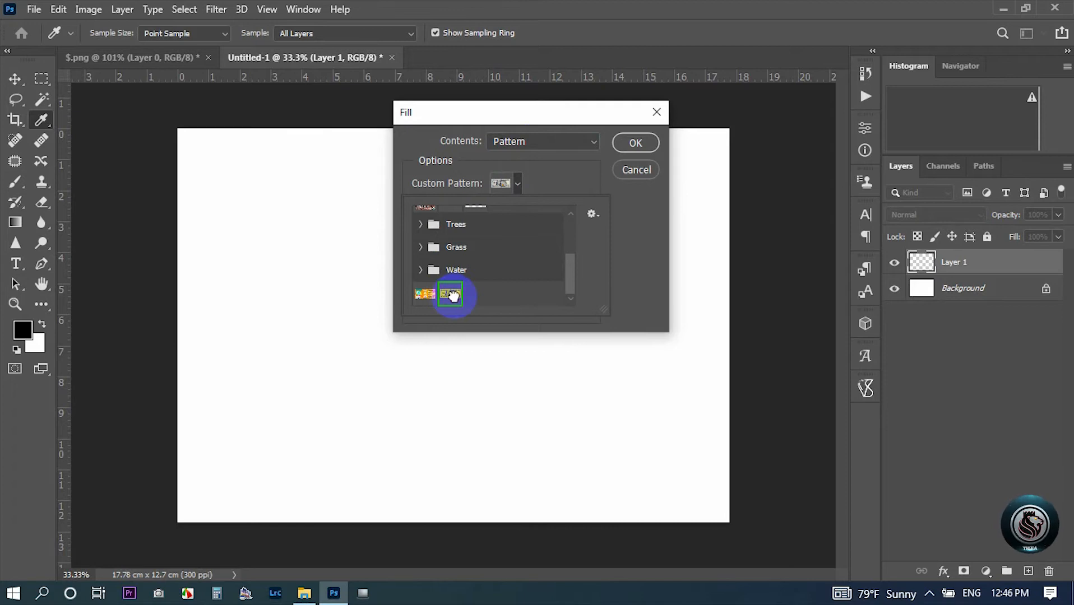
double_click(457, 288)
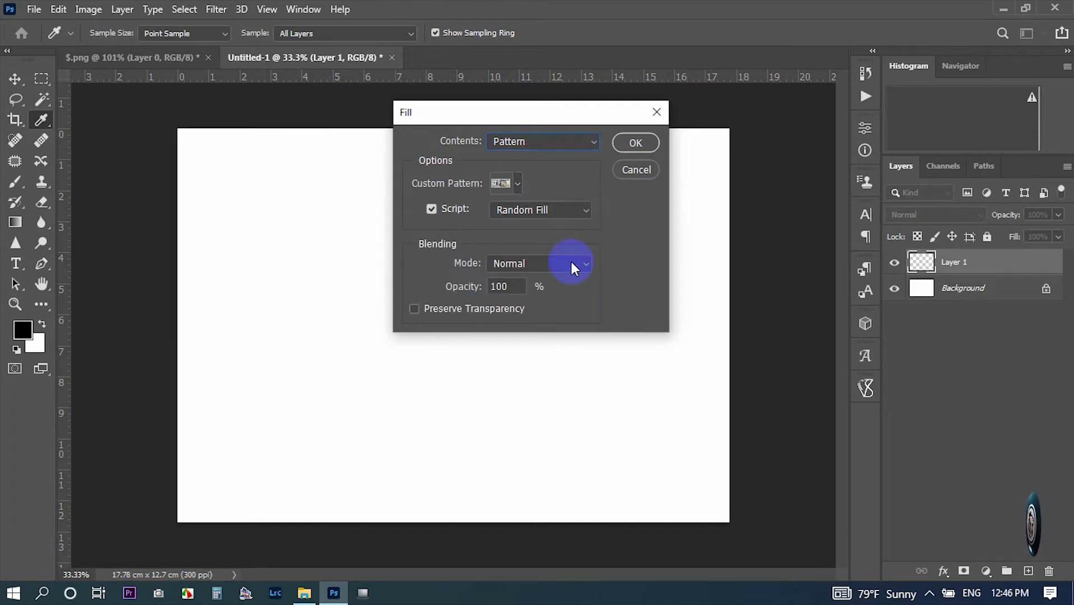
click(567, 212)
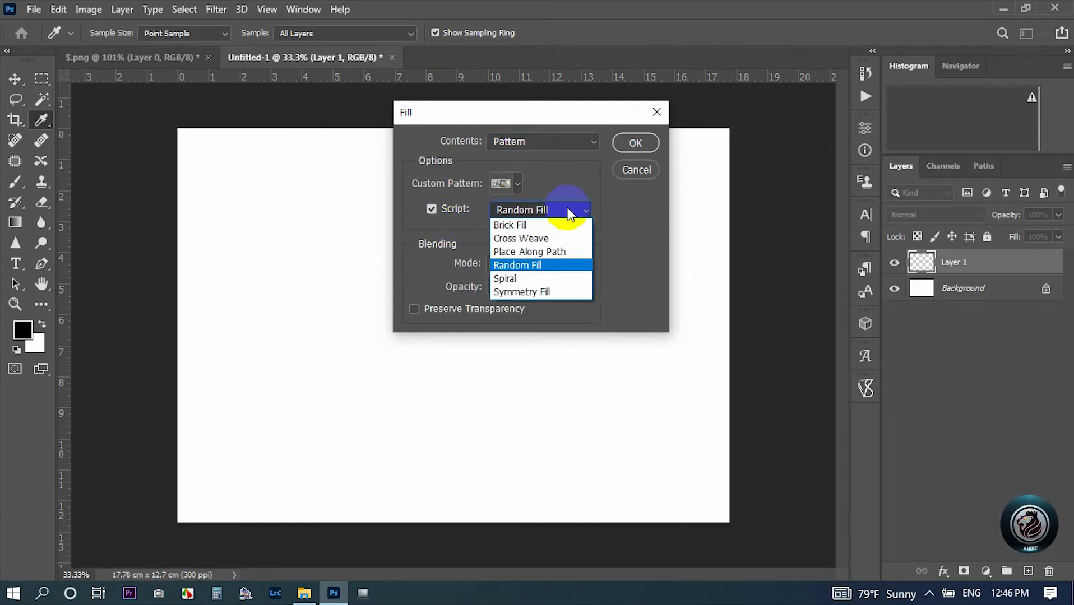
click(537, 267)
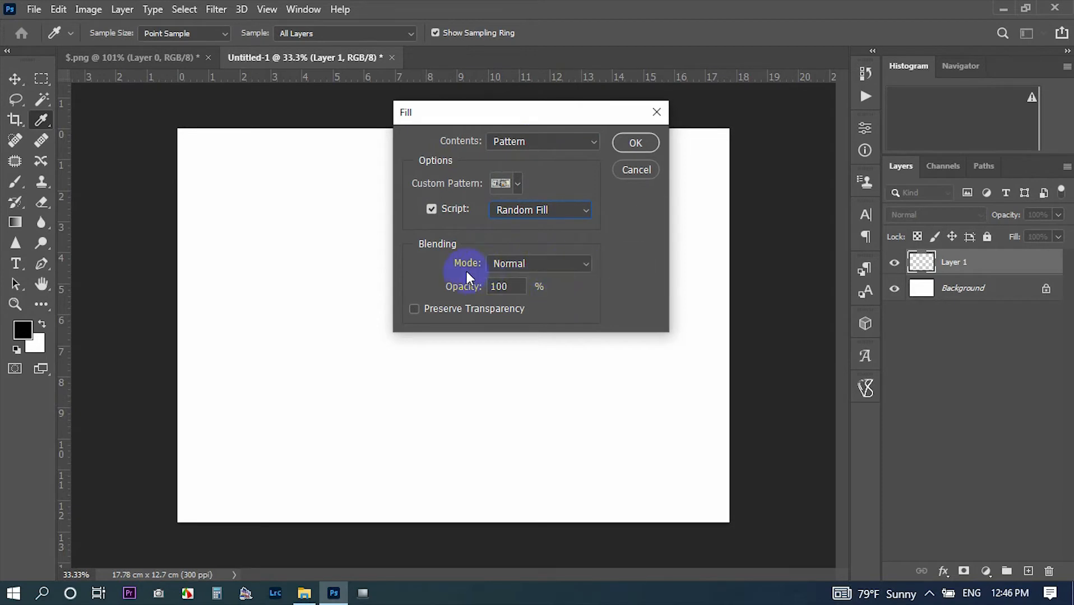
double_click(505, 286)
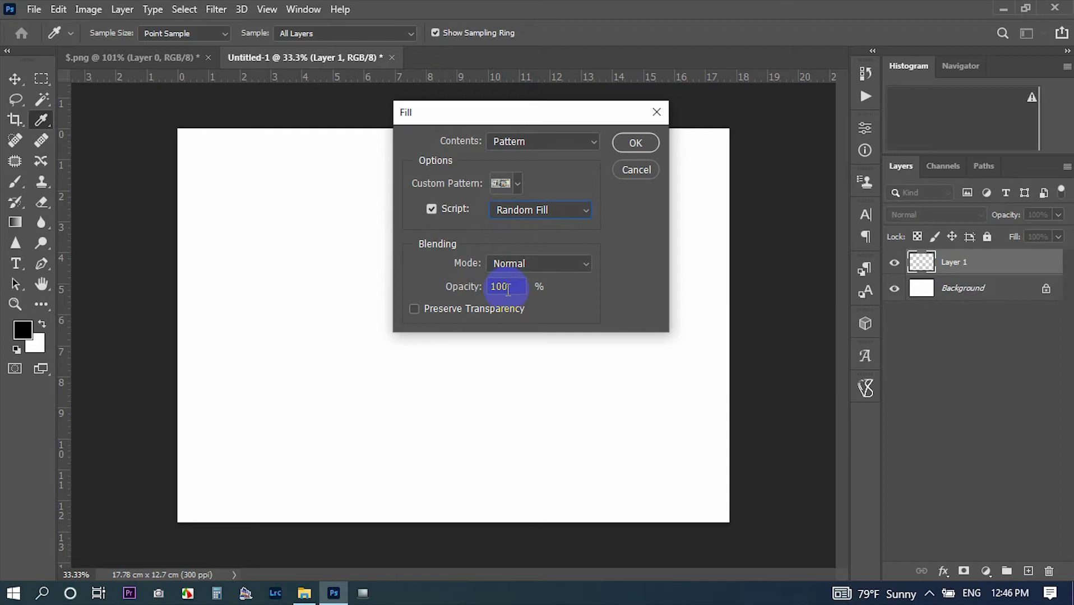
click(645, 146)
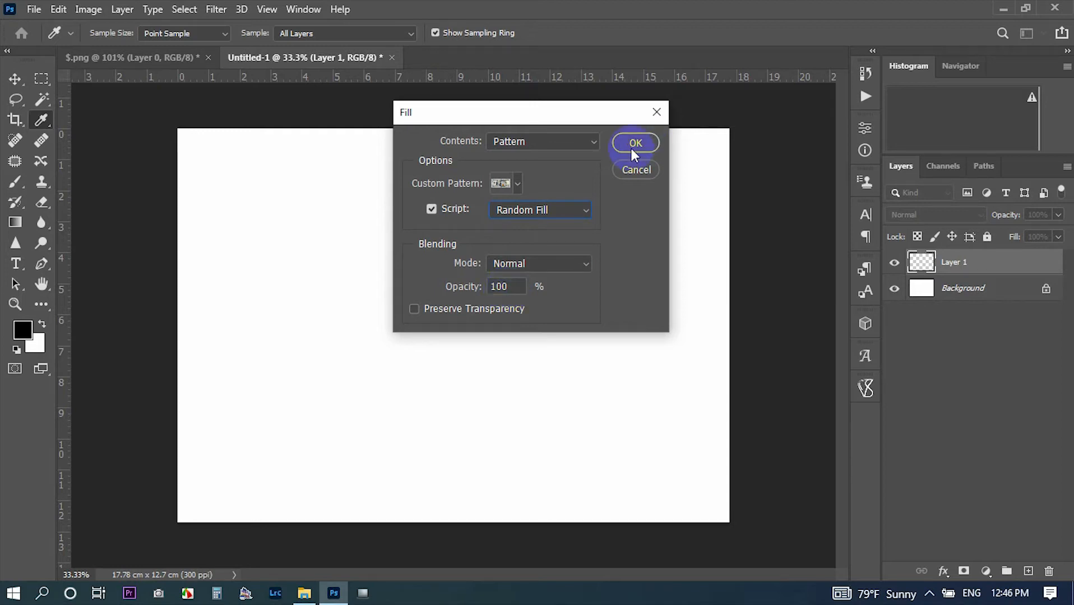
click(629, 142)
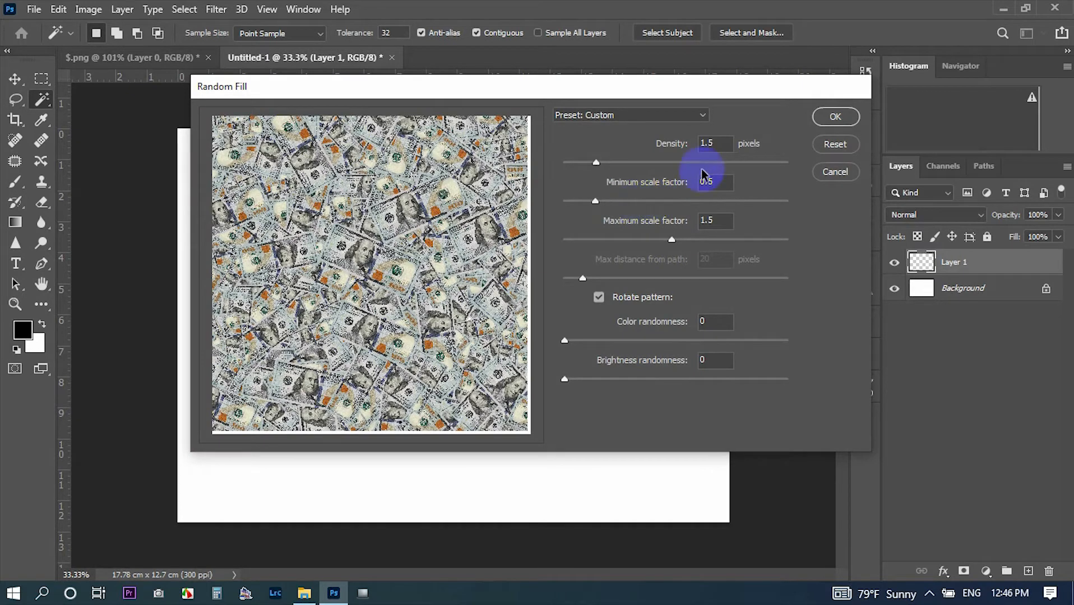
Lower the Random Fill density to 0.1
double_click(714, 144)
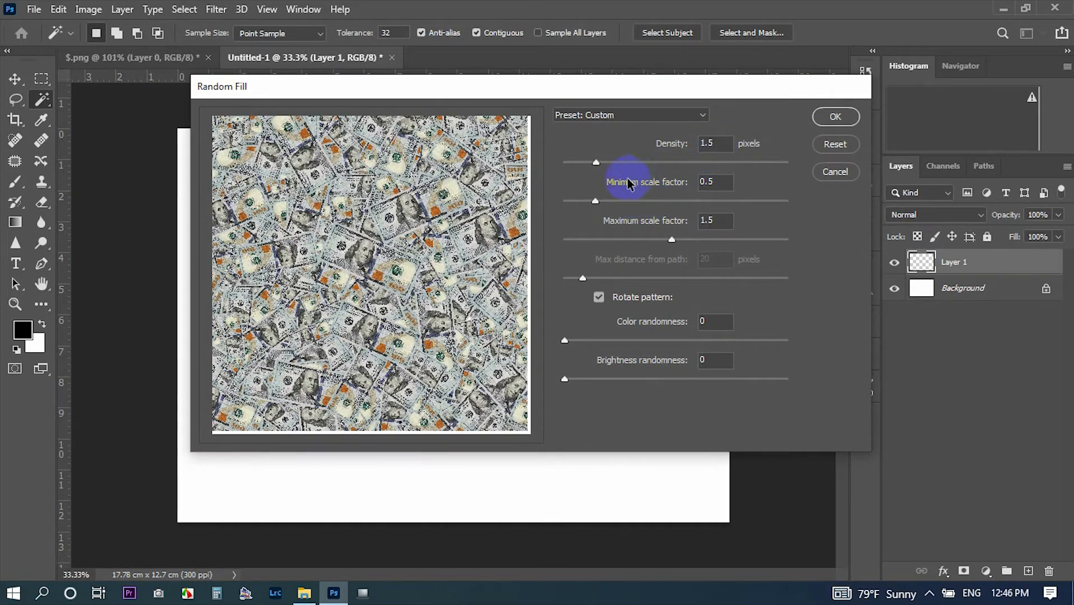
click(459, 236)
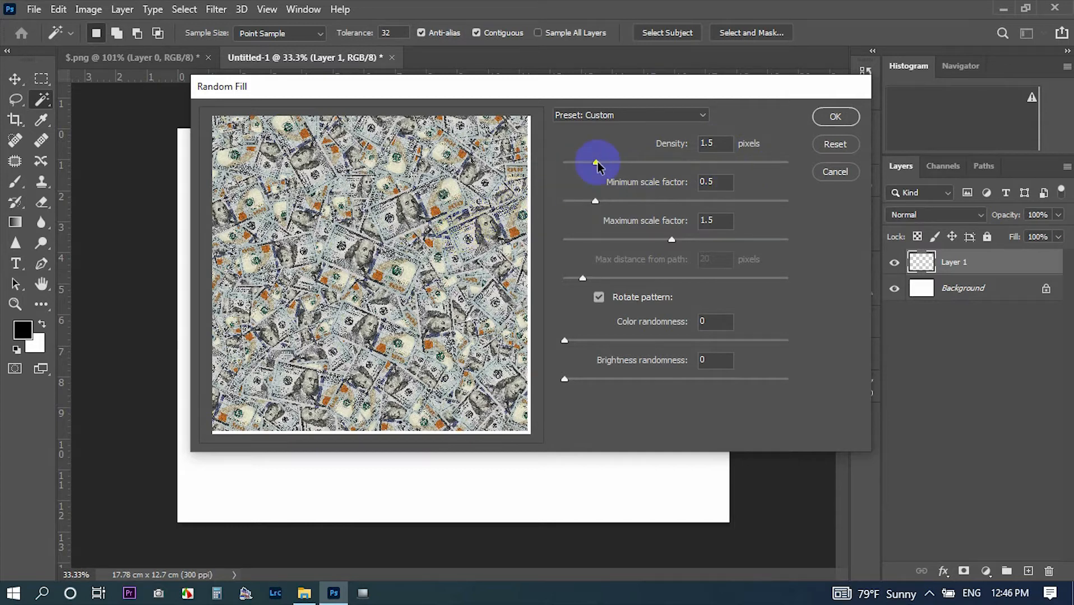
drag(597, 163, 564, 162)
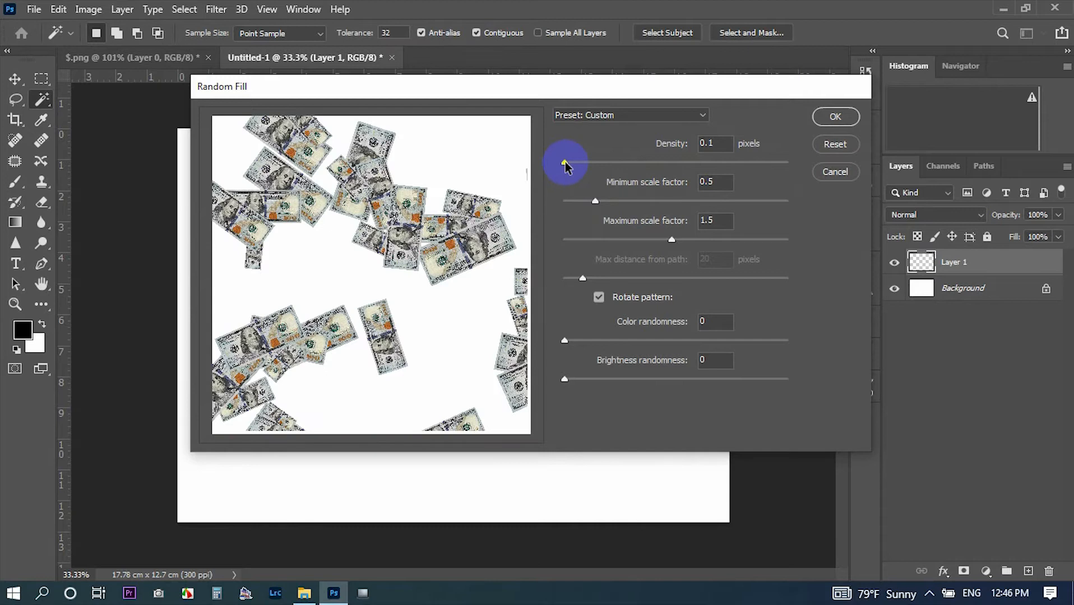
Try a Random Fill density of 10 with a minimum scale factor of 1 and a maximum scale factor of 5
drag(565, 162, 803, 168)
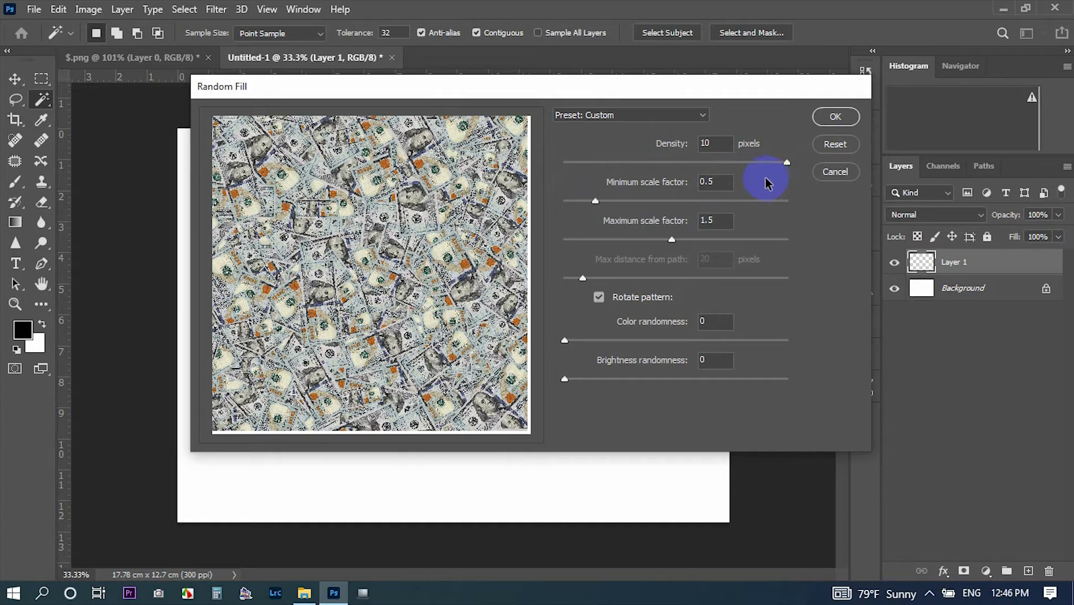
drag(727, 185, 323, 261)
text(1)
drag(715, 220, 328, 235)
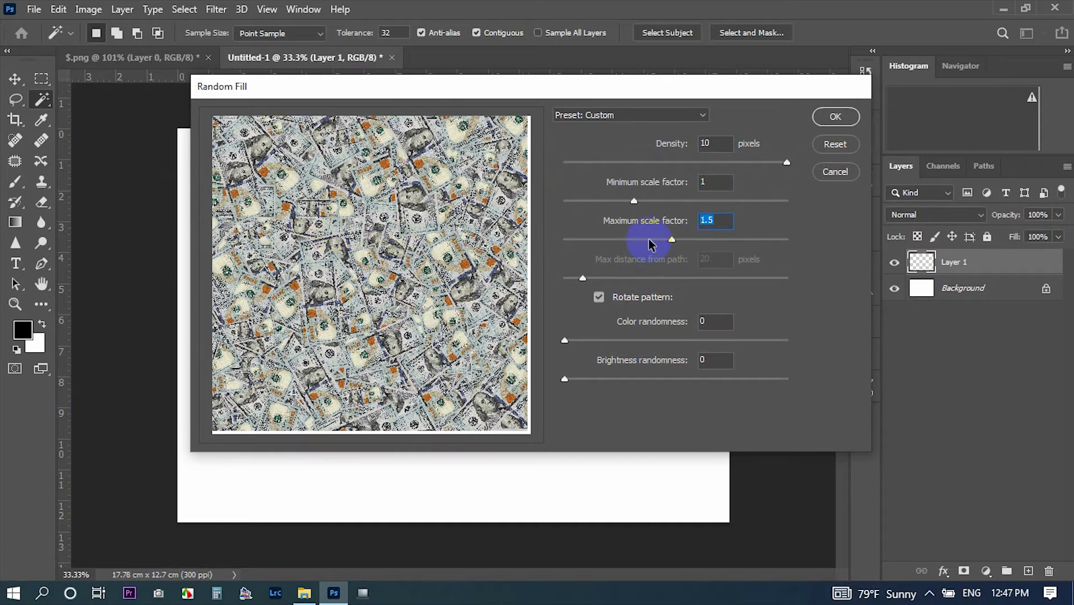
text(5)
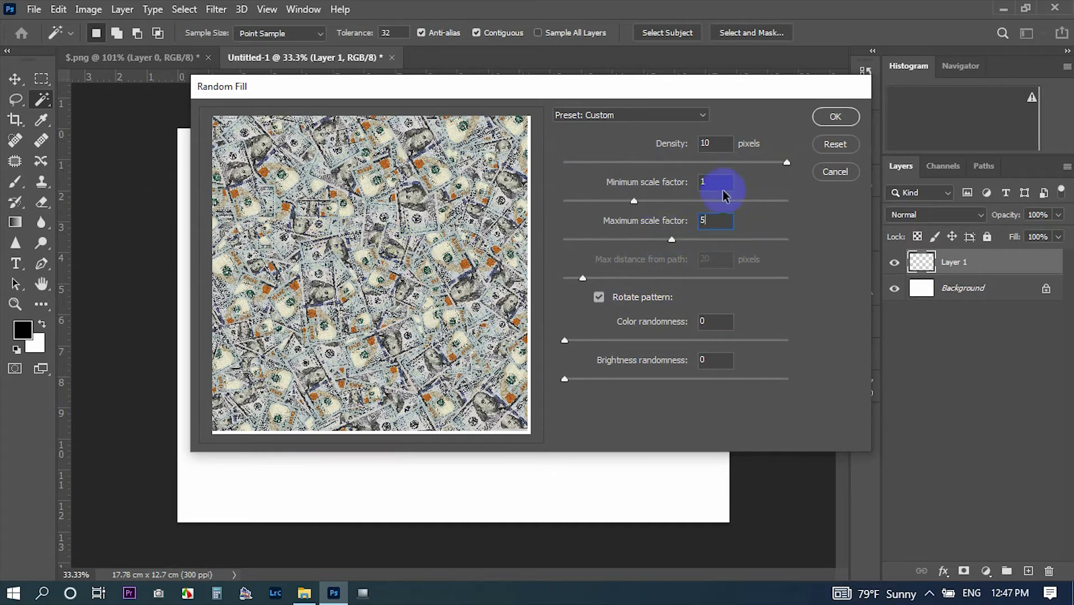
Try matching the maximum scale factor to the minimum by setting it to 1
click(712, 183)
double_click(708, 221)
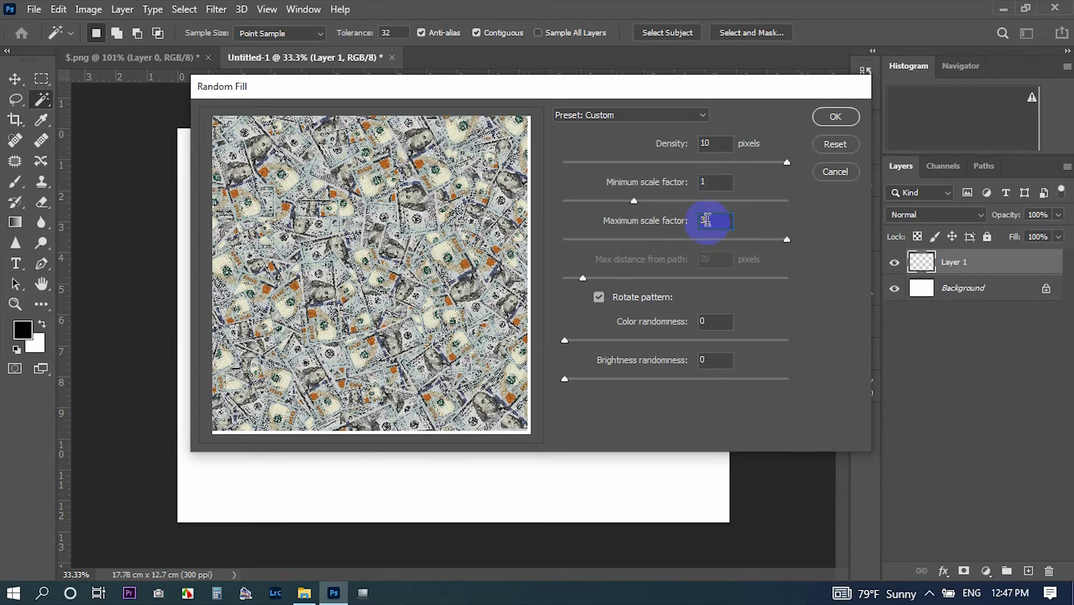
text(1)
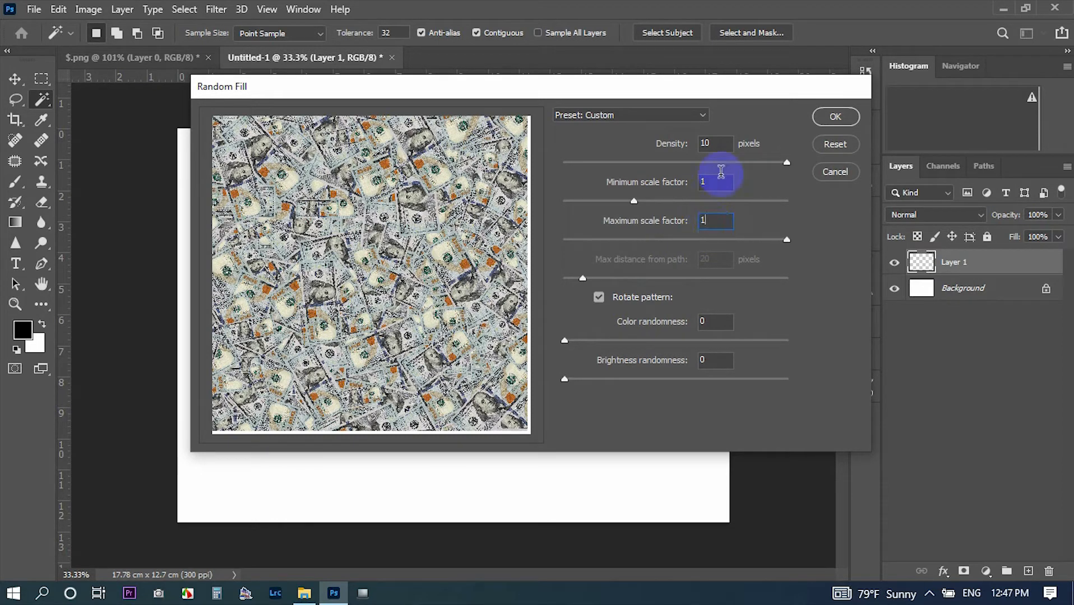
Set the Random Fill minimum scale factor to 0.5, the maximum scale factor to 1.5 and the density to 1
double_click(718, 182)
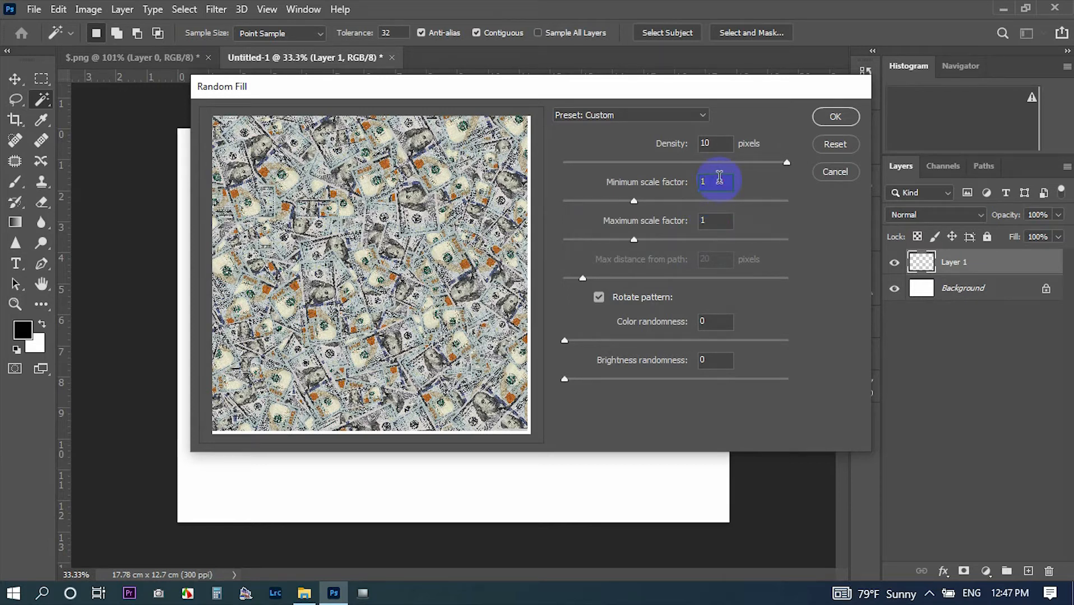
drag(711, 179, 532, 190)
text(0.5)
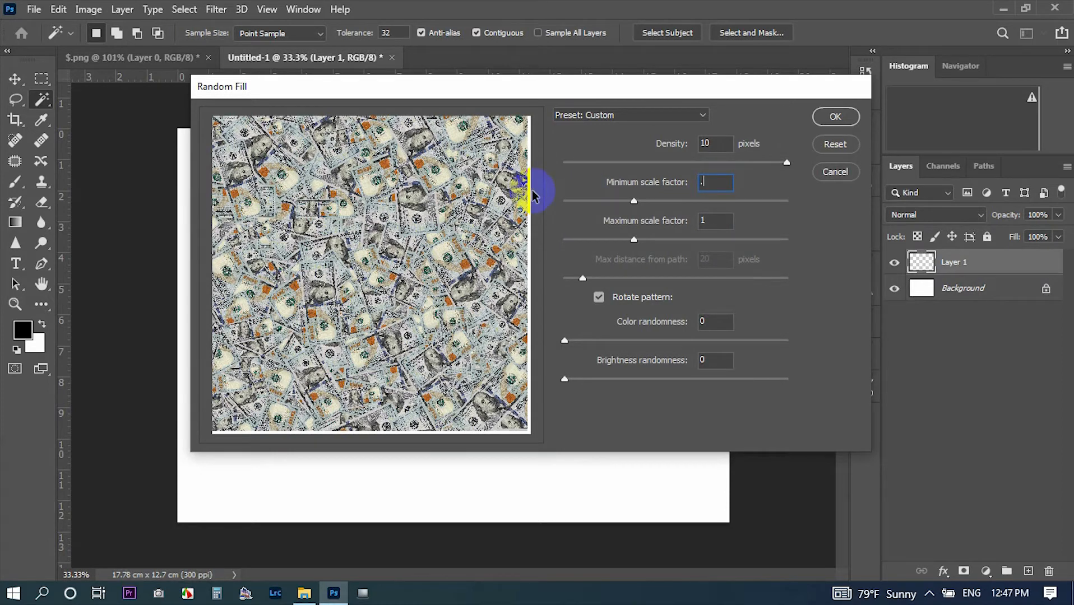
double_click(723, 221)
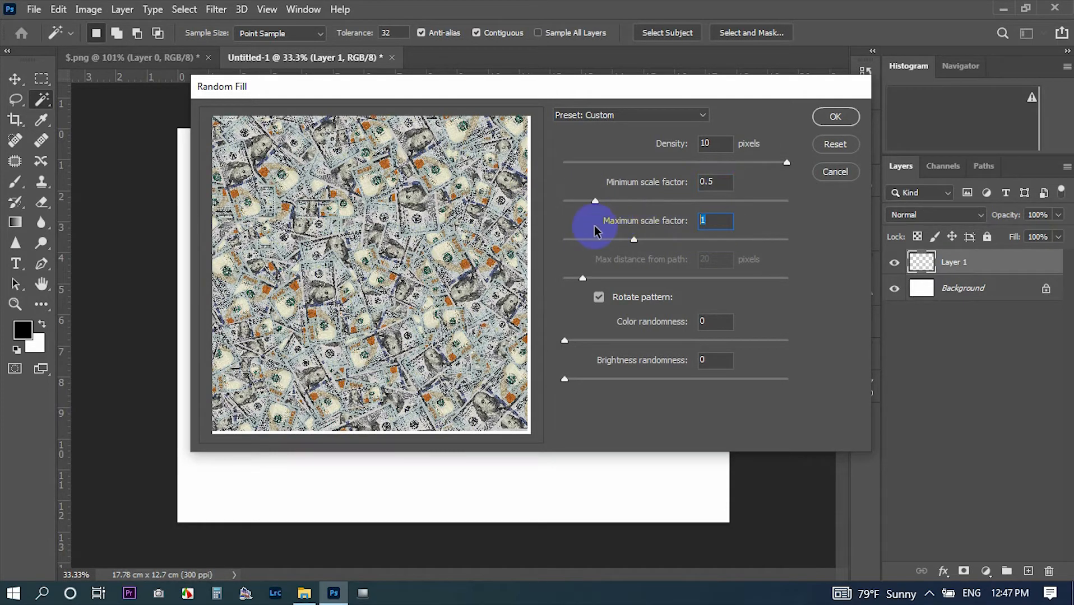
text(1.5)
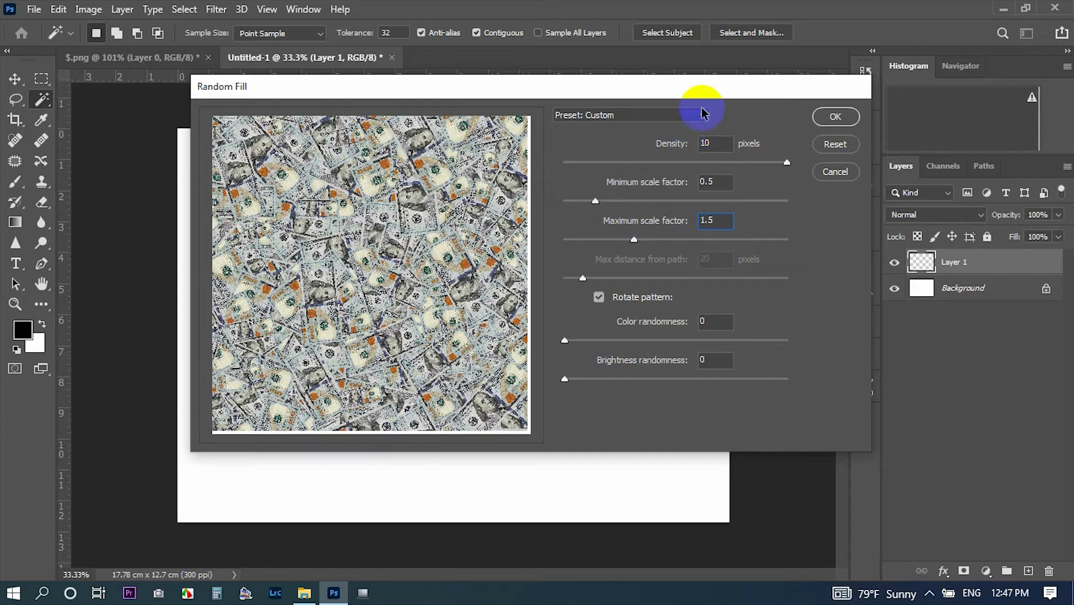
double_click(711, 143)
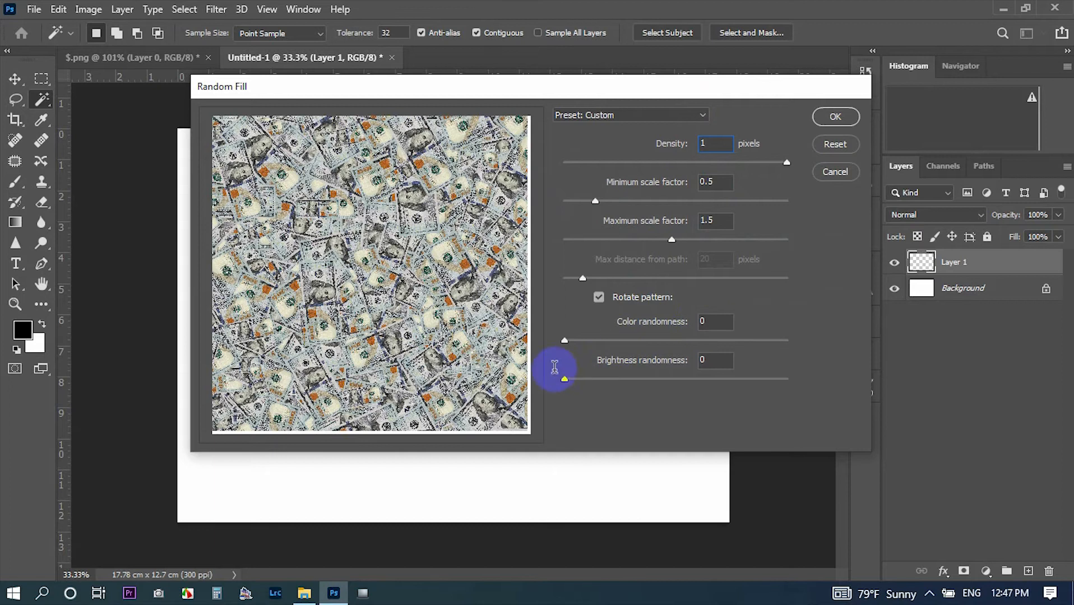
Try a color randomness of 0.98 and a brightness randomness of 1, returning each to 0 after previewing it
click(565, 342)
drag(567, 342, 783, 342)
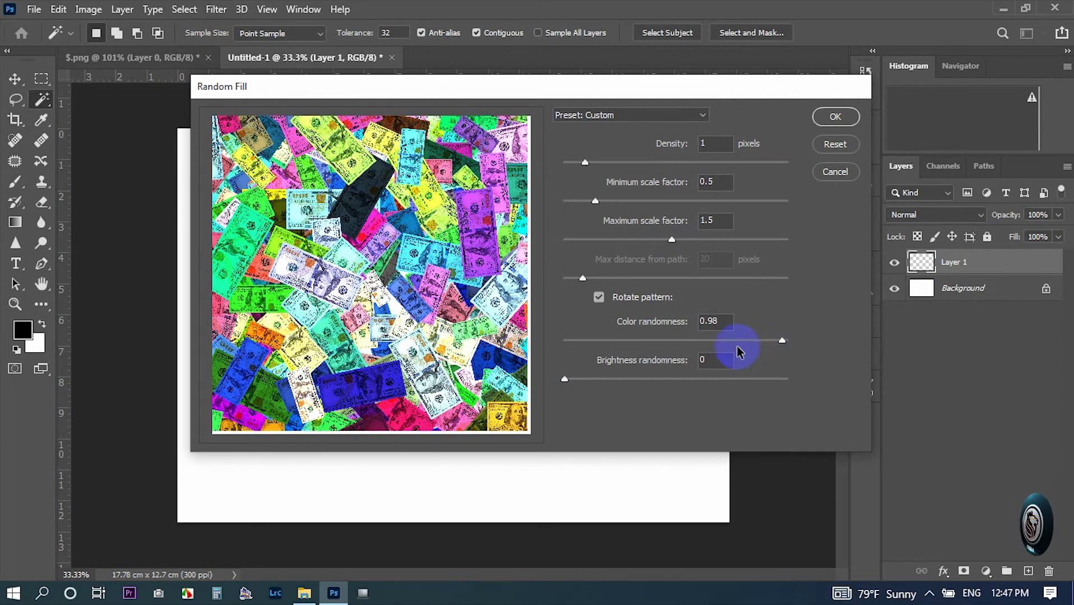
drag(652, 342, 822, 419)
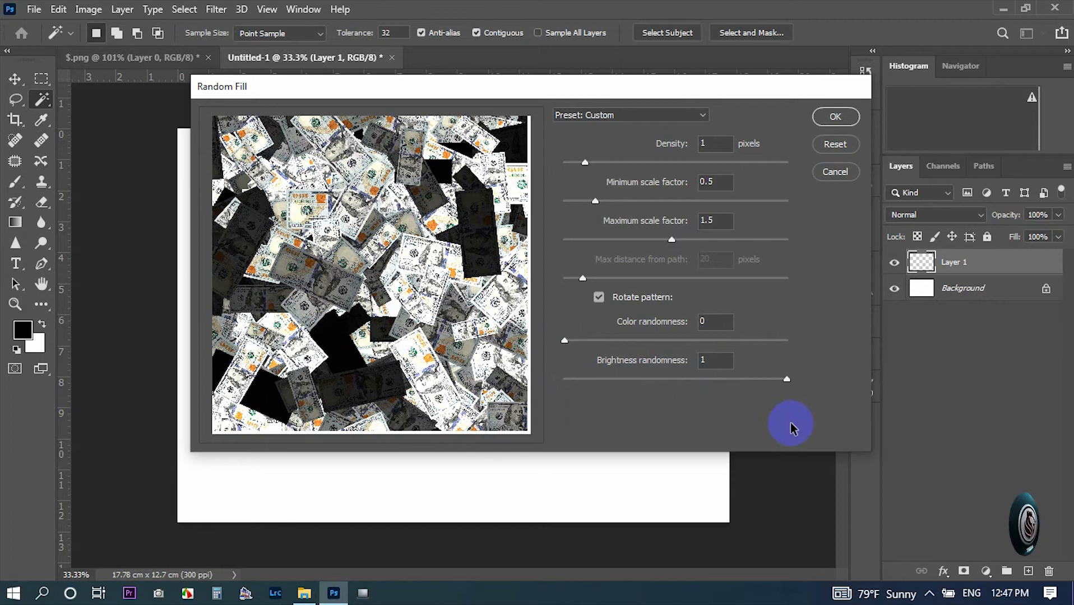
drag(700, 379, 563, 379)
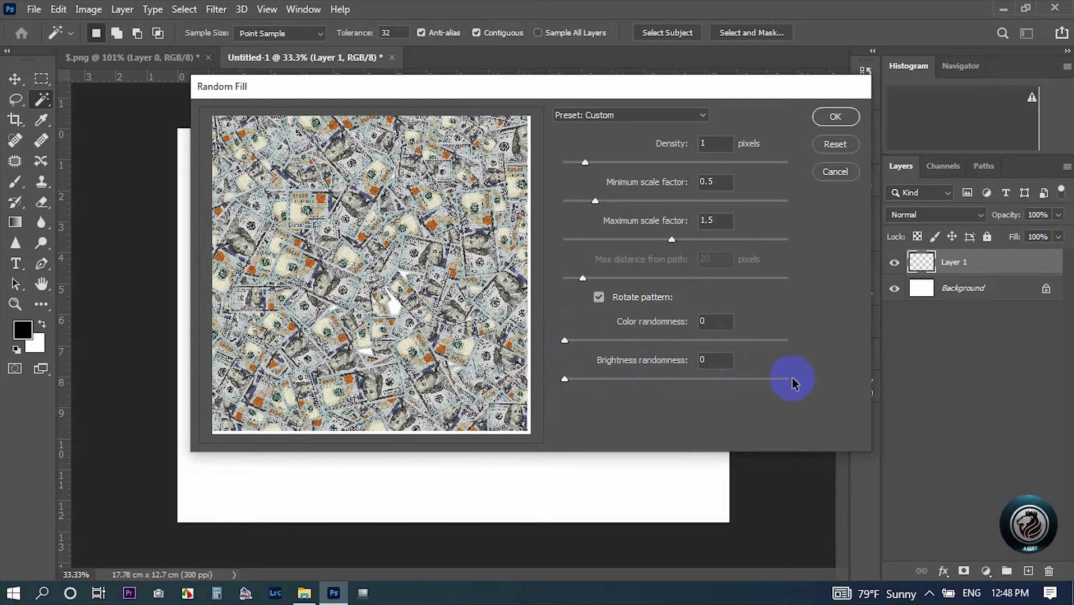
Apply the Random Fill to scatter banknotes on Layer 1
click(832, 118)
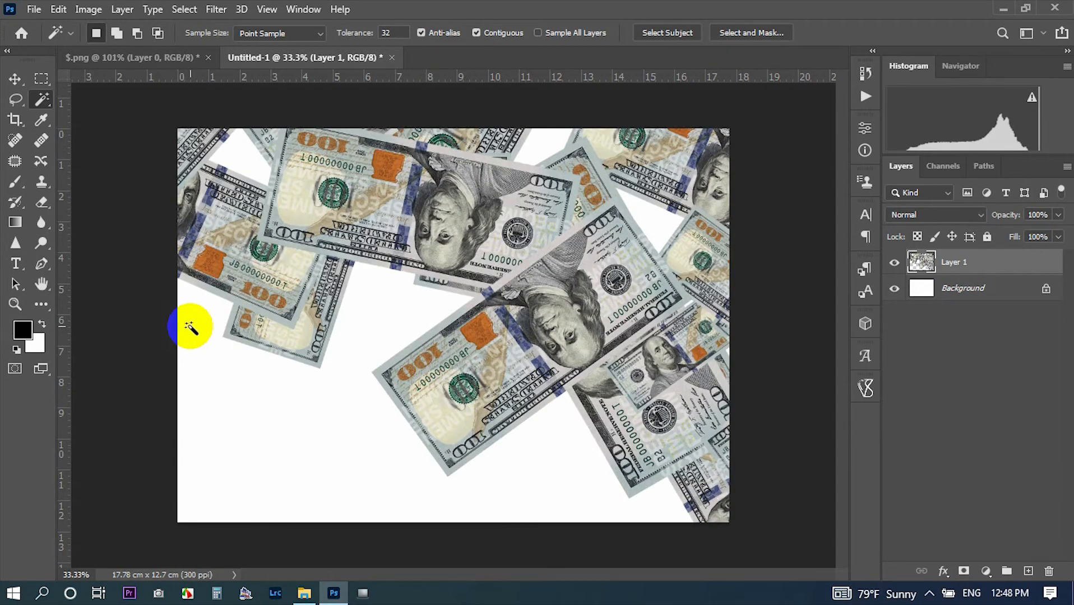
Give Layer 1 a Drop Shadow with a 1 px distance, 13% spread and a size of about 24 px
right_click(945, 252)
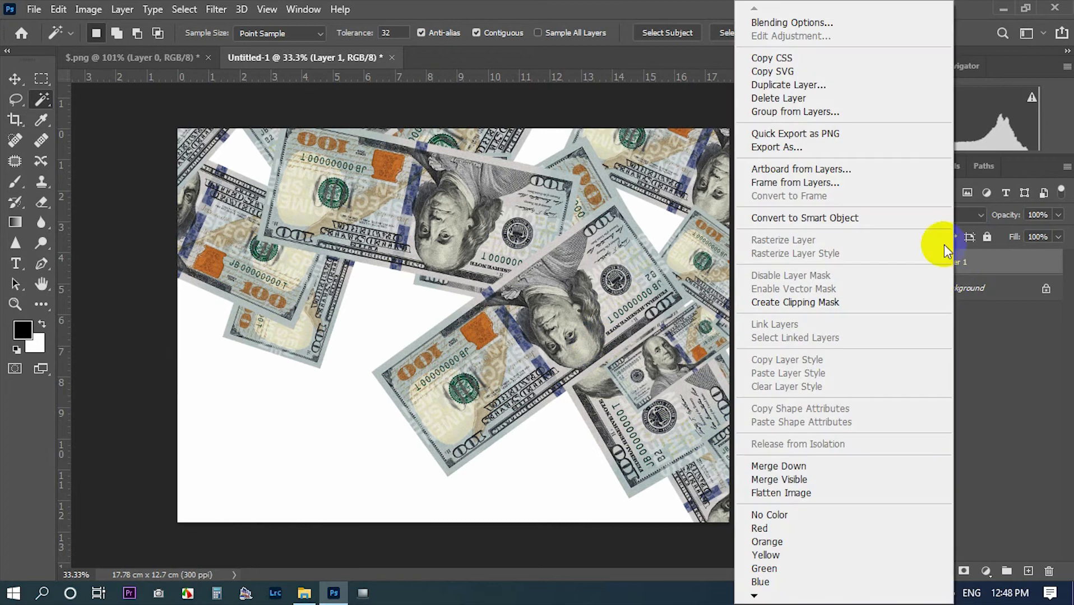
click(799, 24)
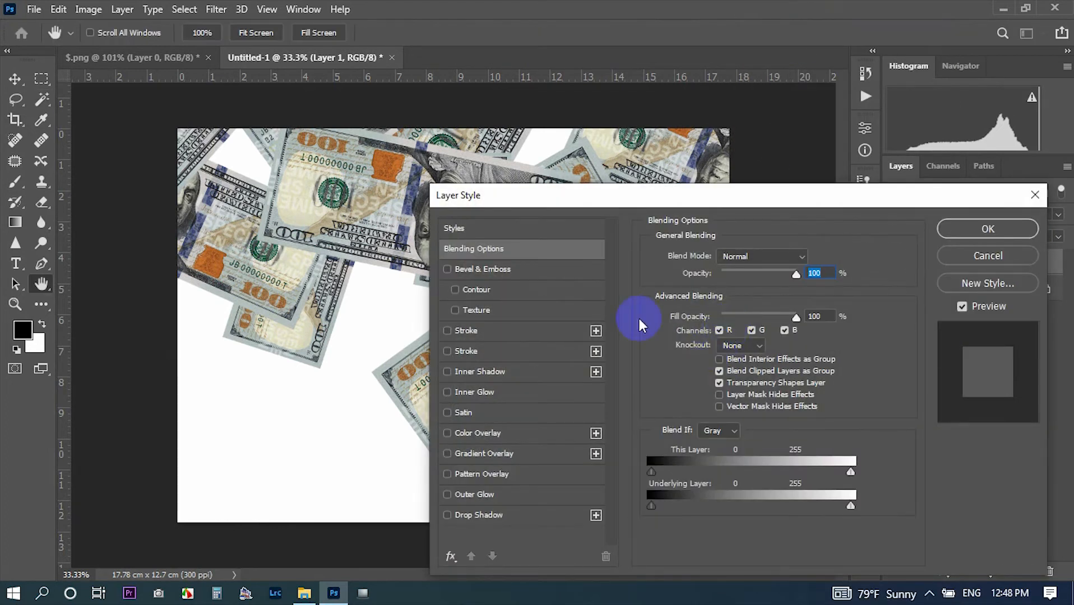
drag(598, 199, 727, 48)
click(584, 363)
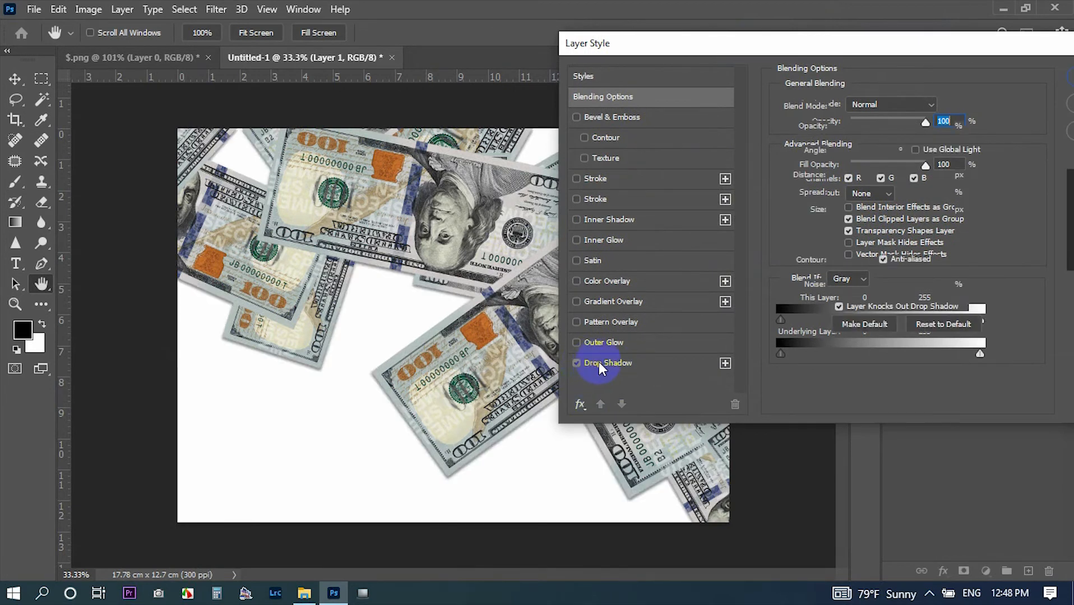
click(598, 364)
drag(843, 178, 849, 213)
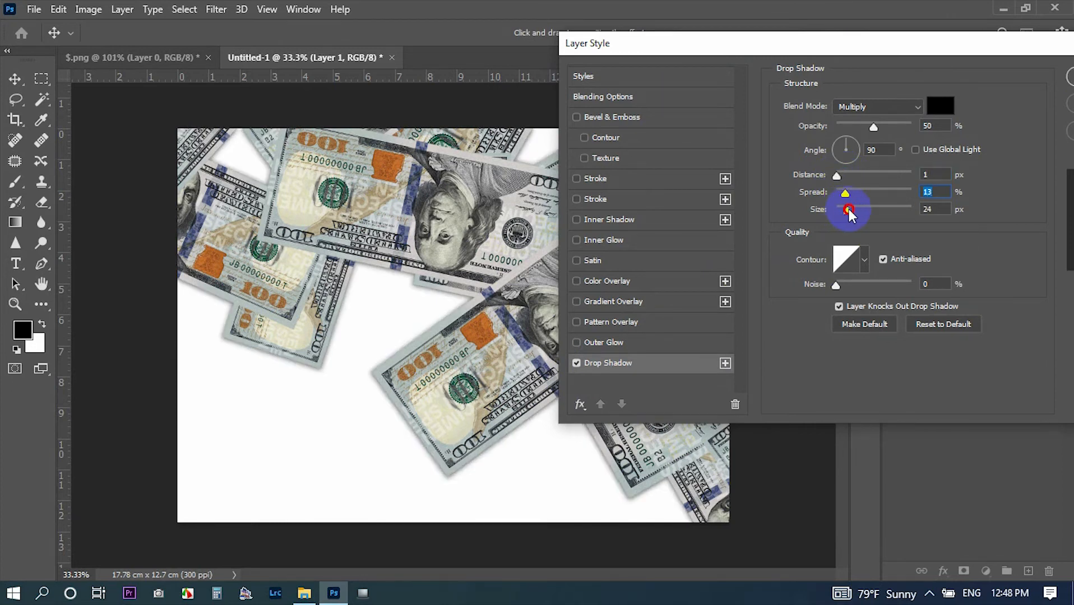
drag(941, 54, 860, 52)
click(1035, 76)
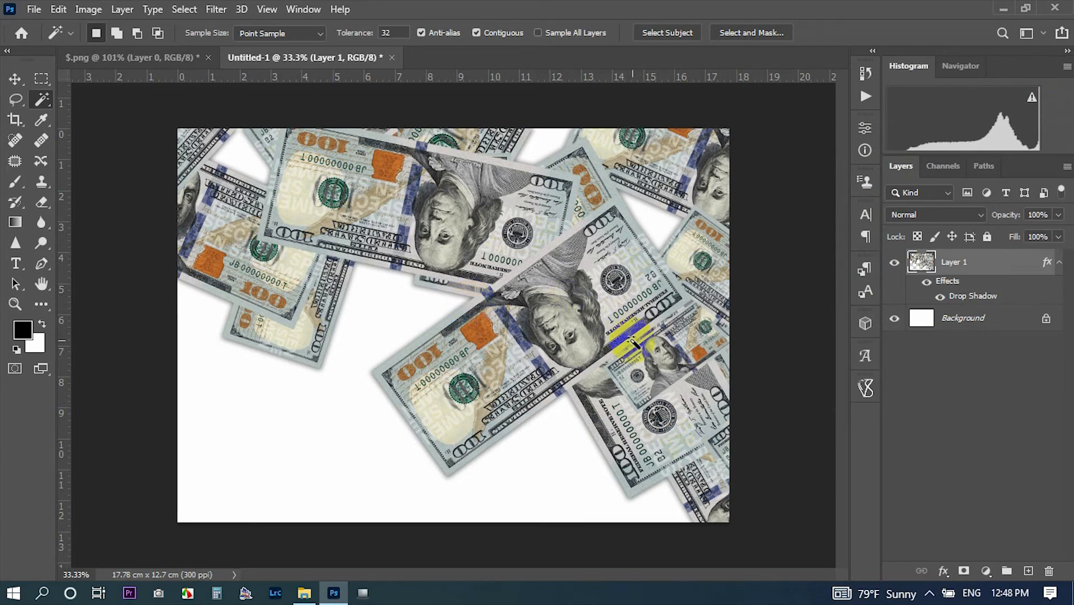
Add a second banknote layer above Layer 1 and cover it using the same Random Fill pattern settings
click(1028, 571)
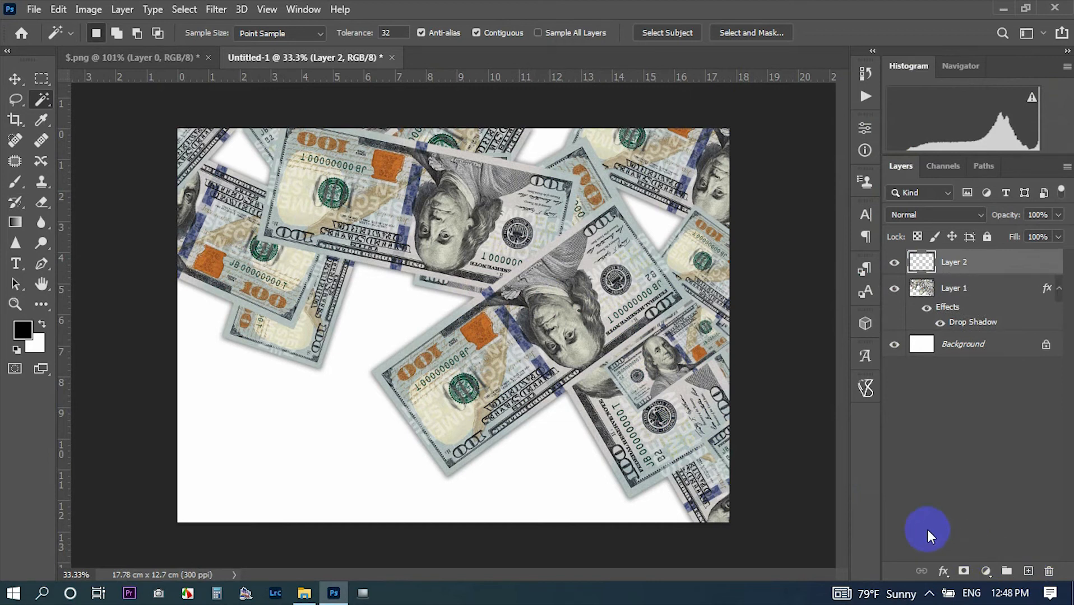
key(shift+F5)
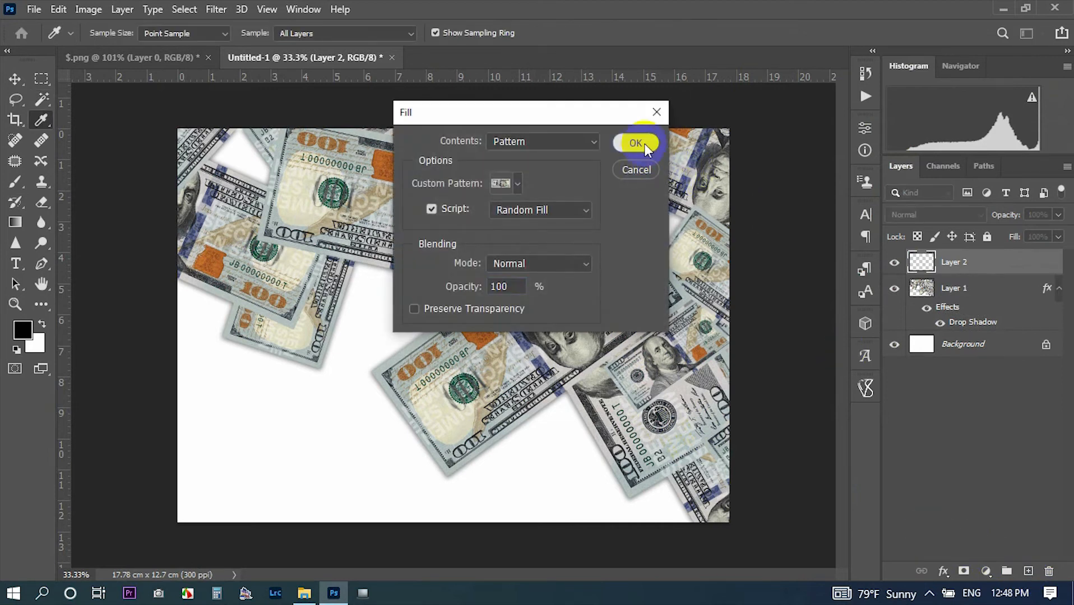
click(638, 144)
key(Return)
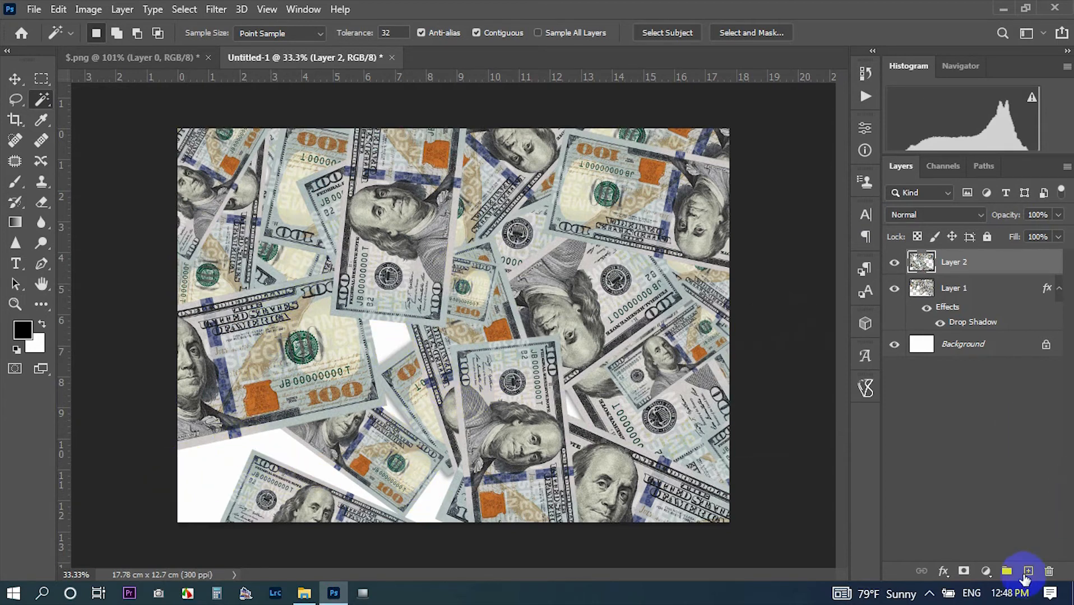
Add a third banknote layer on top and fill it with the same random pattern to cover more of the white background
click(1026, 573)
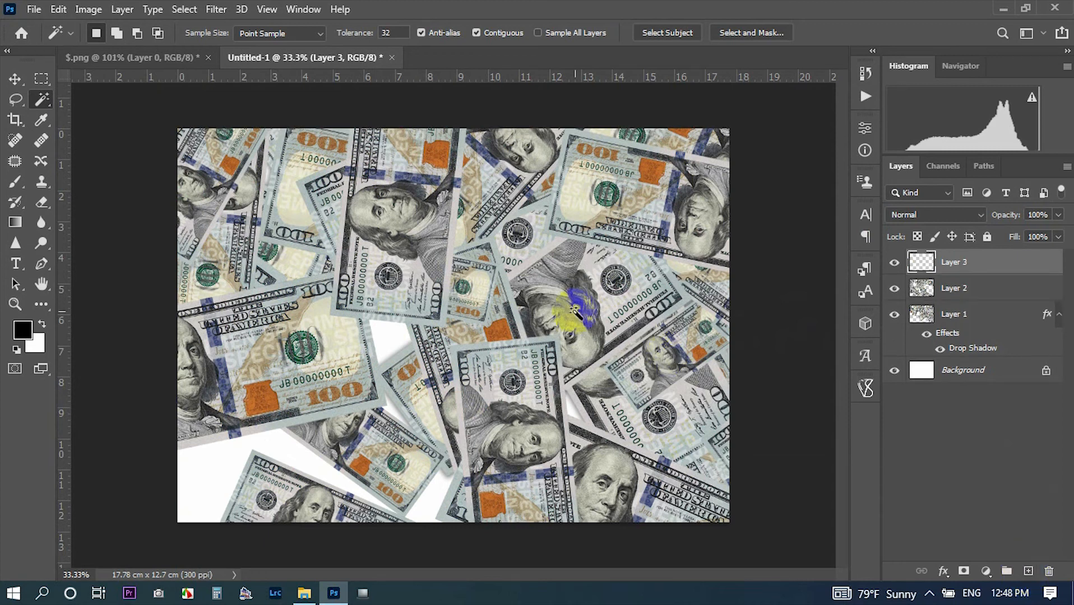
key(shift+F5)
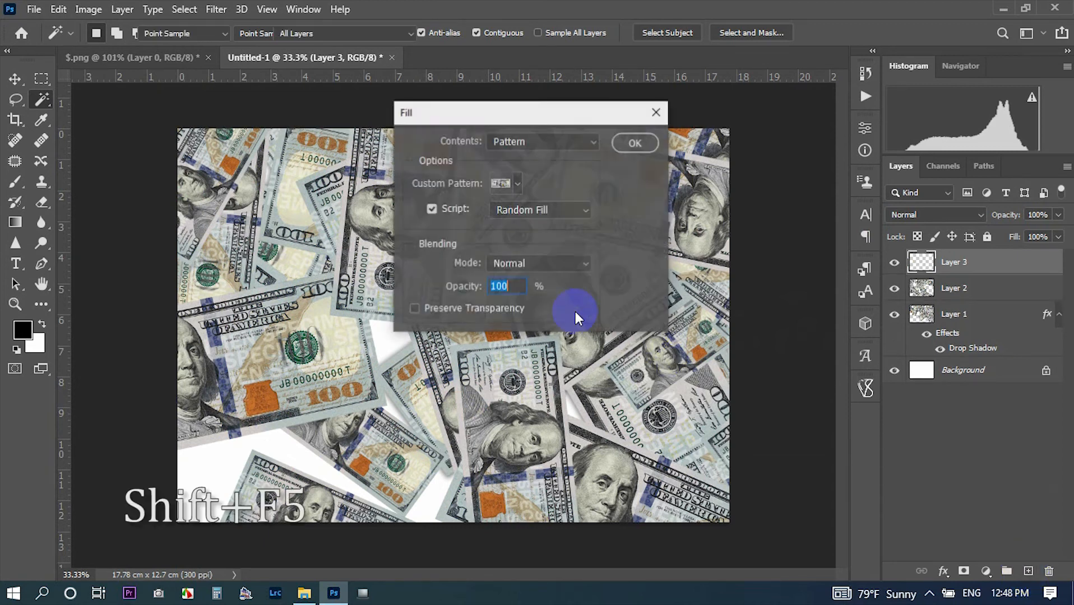
key(Return)
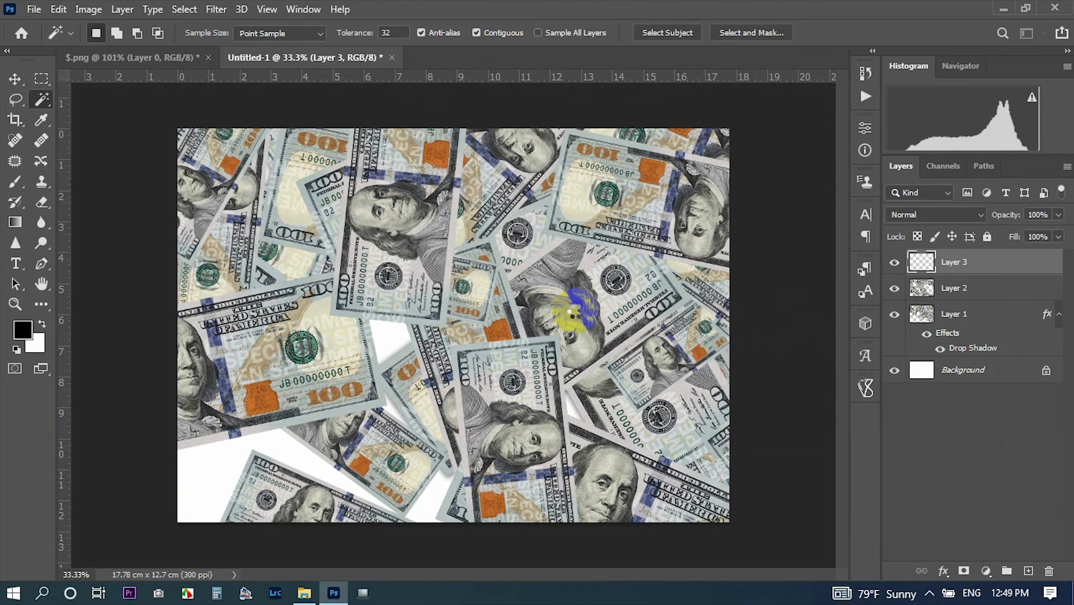
key(Return)
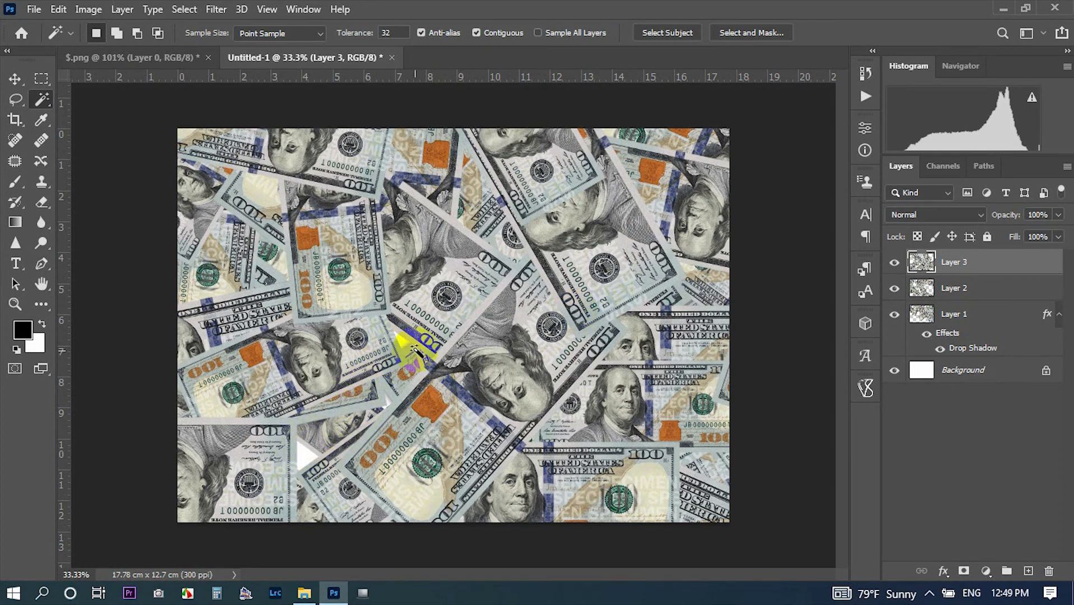
Create a fourth layer at the top of the stack and repeat the random banknote pattern fill on it
click(1027, 571)
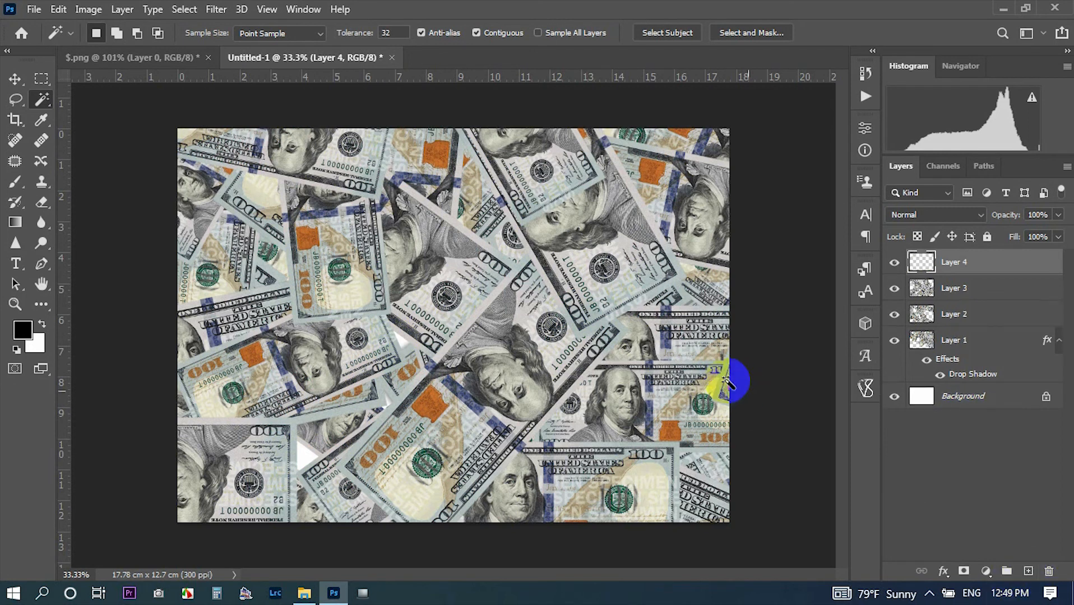
key(shift+F5)
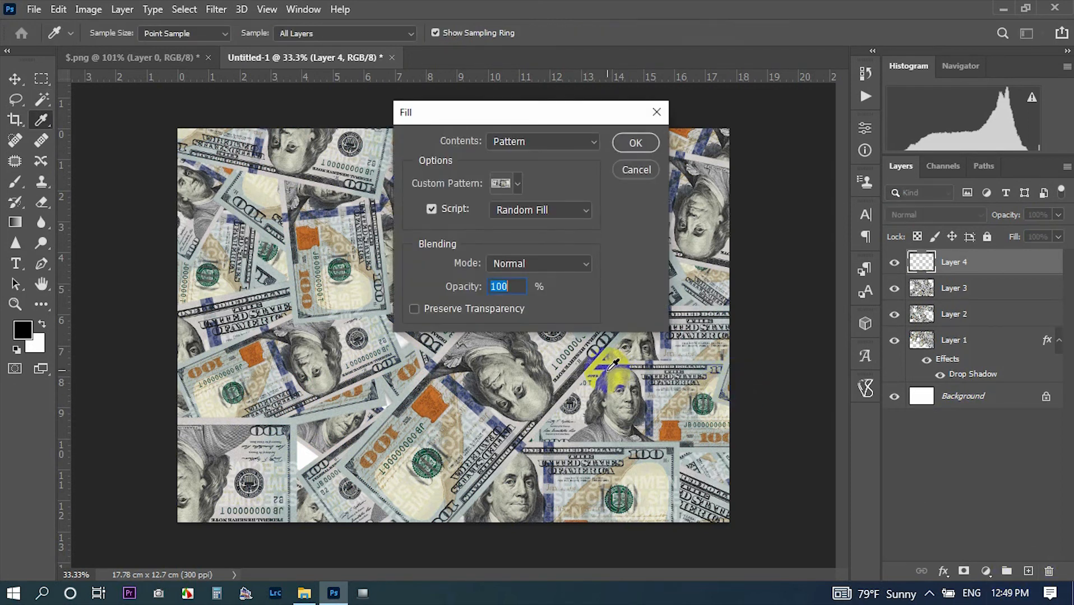
key(Return)
key(Return)
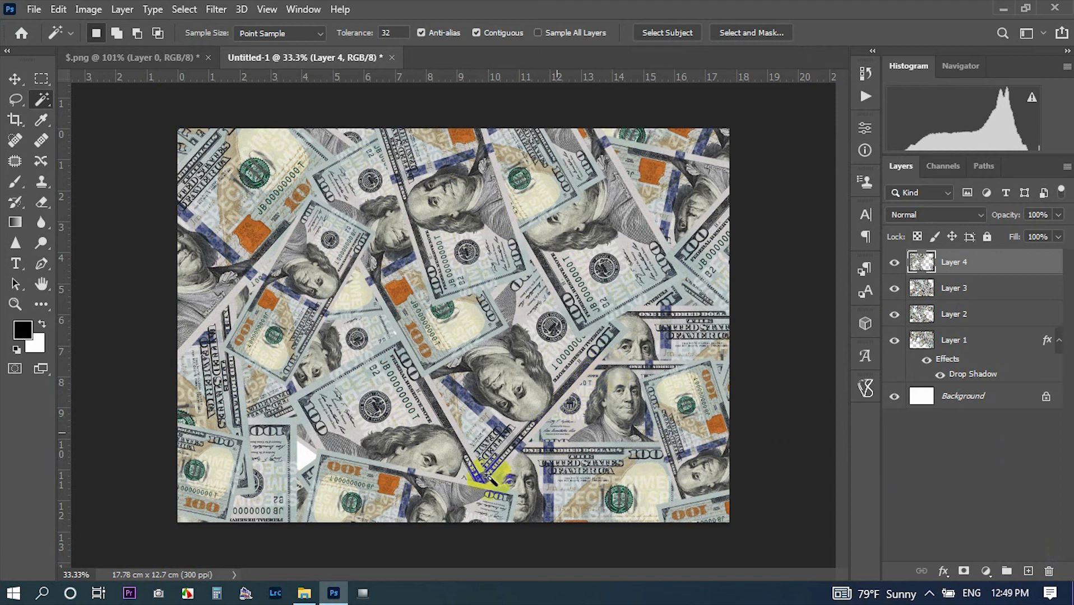
Examine which layer can cover the white gap near the canvas's lower-left corner by toggling the visibility of Layers 2, 3 and 4
ctrl+right_click(283, 458)
click(303, 463)
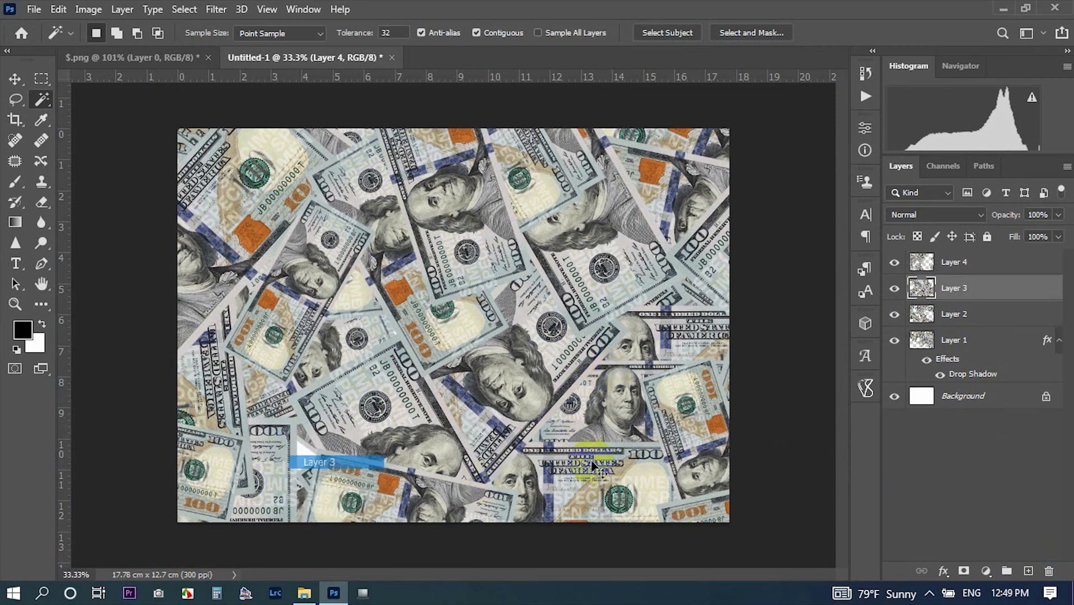
click(896, 317)
click(894, 288)
click(894, 261)
click(894, 317)
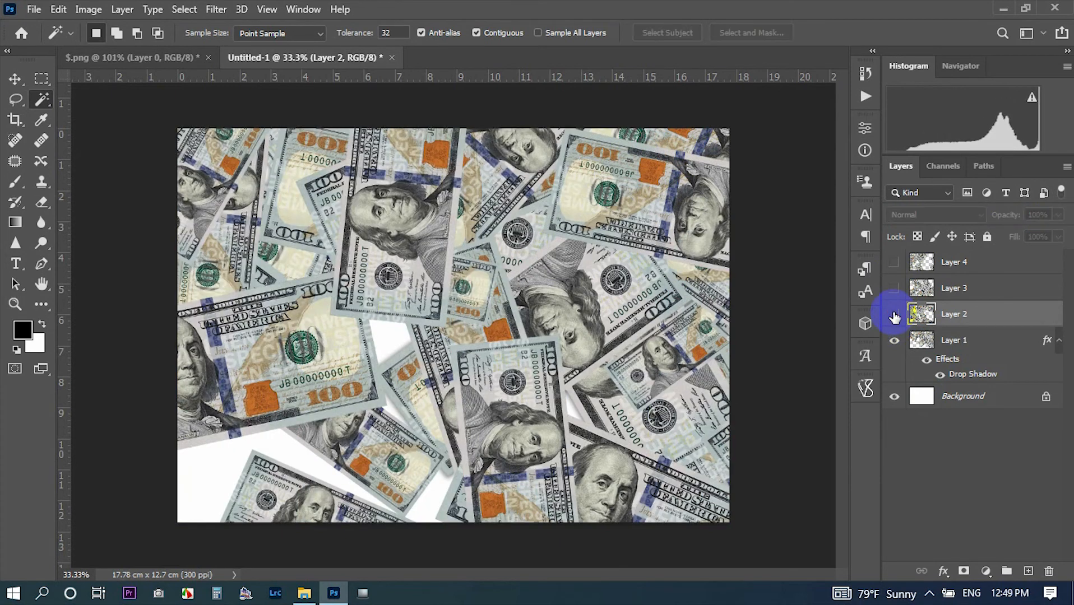
click(894, 317)
click(894, 288)
click(894, 261)
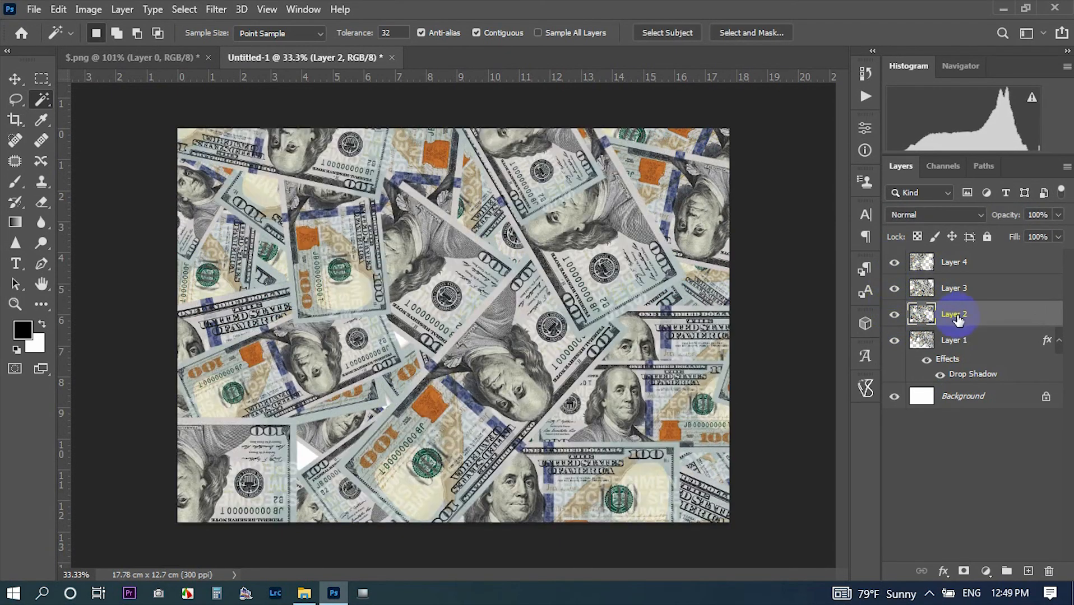
Enlarge the banknotes on Layer 2 with Free Transform and shift them so they cover the remaining white gap
click(794, 335)
key(ctrl+t)
drag(728, 523, 781, 552)
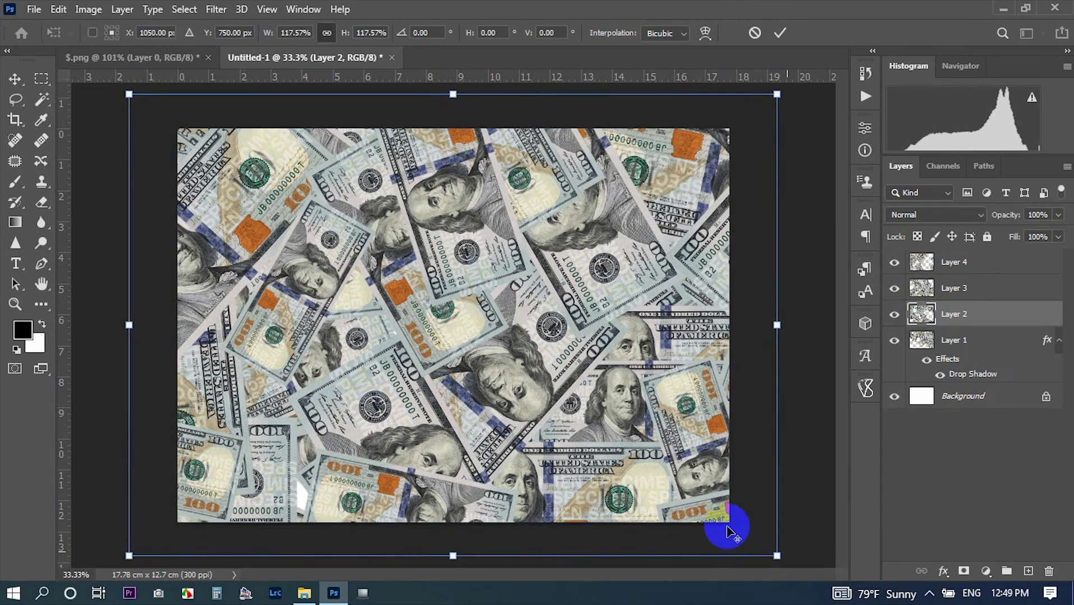
scroll(628, 481, down, 1)
drag(687, 492, 726, 521)
drag(655, 235, 651, 251)
click(779, 33)
key(ctrl+0)
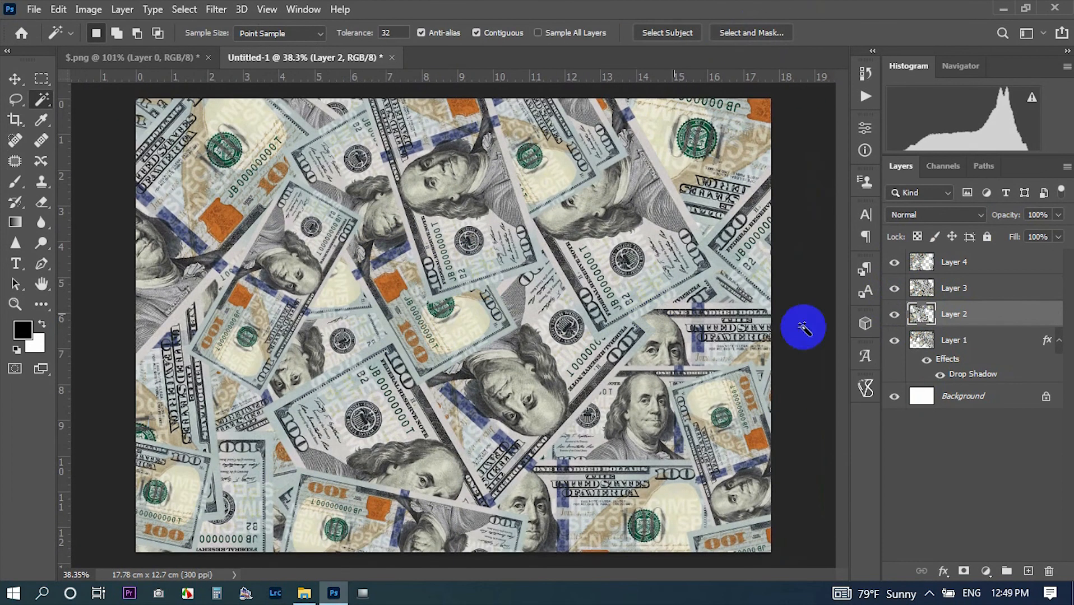
Copy Layer 1's Drop Shadow effect onto Layers 2, 3 and 4
click(1025, 360)
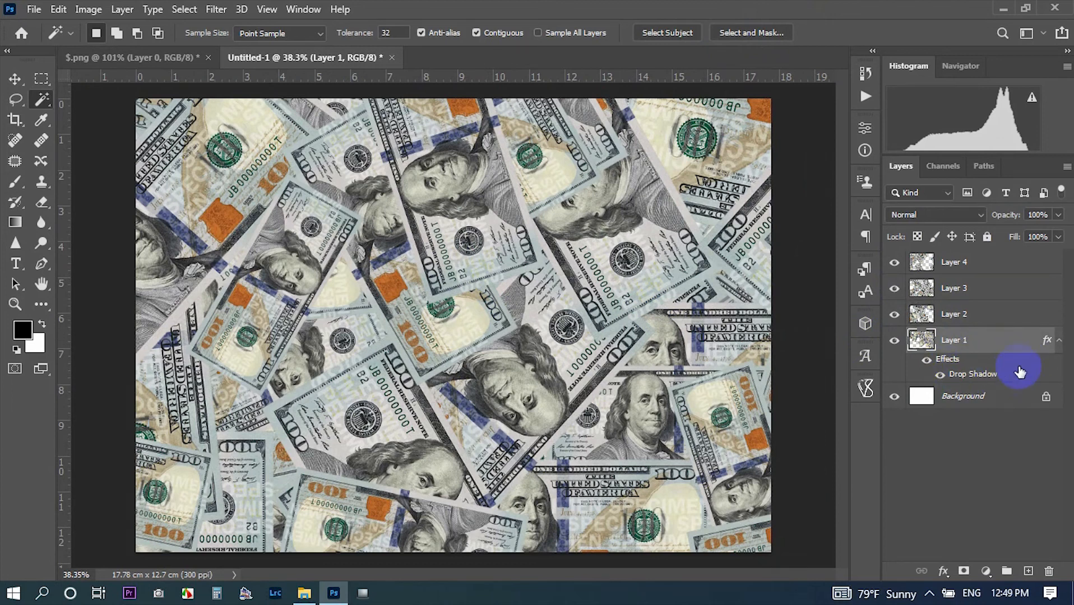
click(967, 327)
click(971, 264)
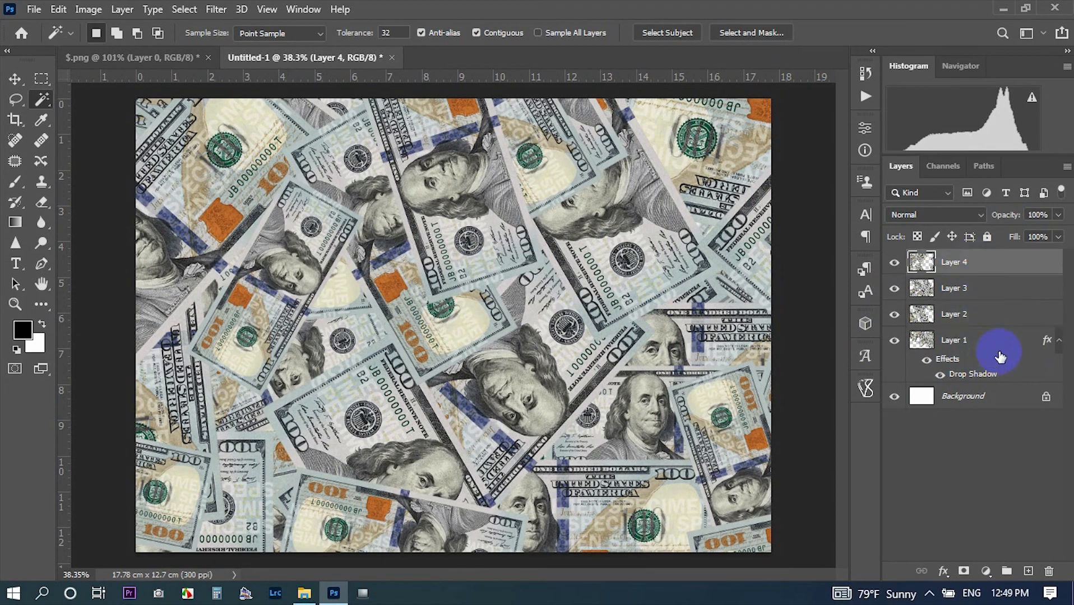
click(1038, 345)
drag(1044, 347, 1033, 274)
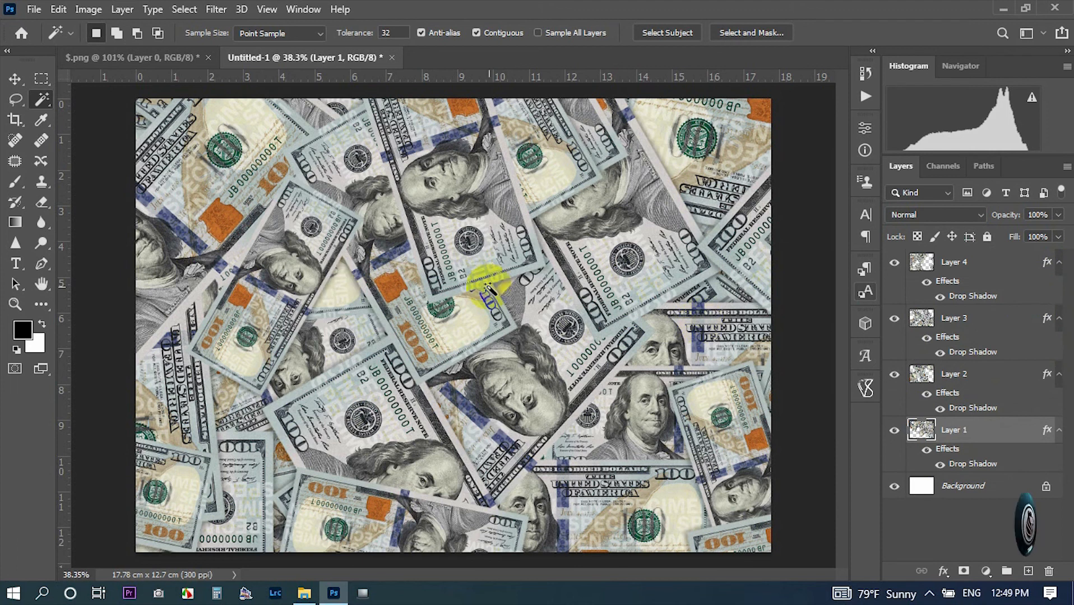
scroll(487, 283, down, 3)
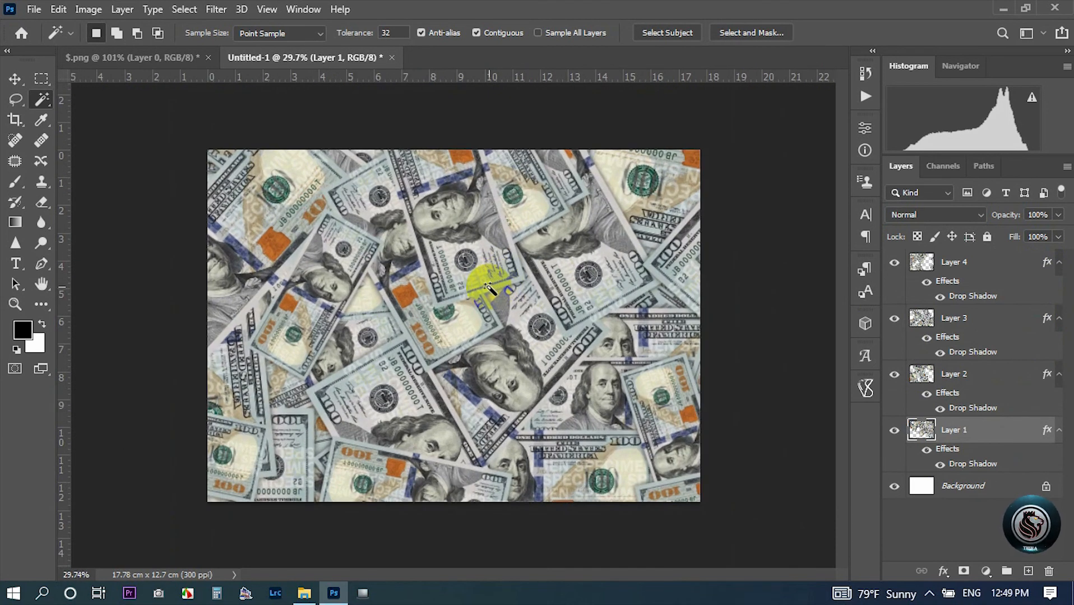
click(141, 58)
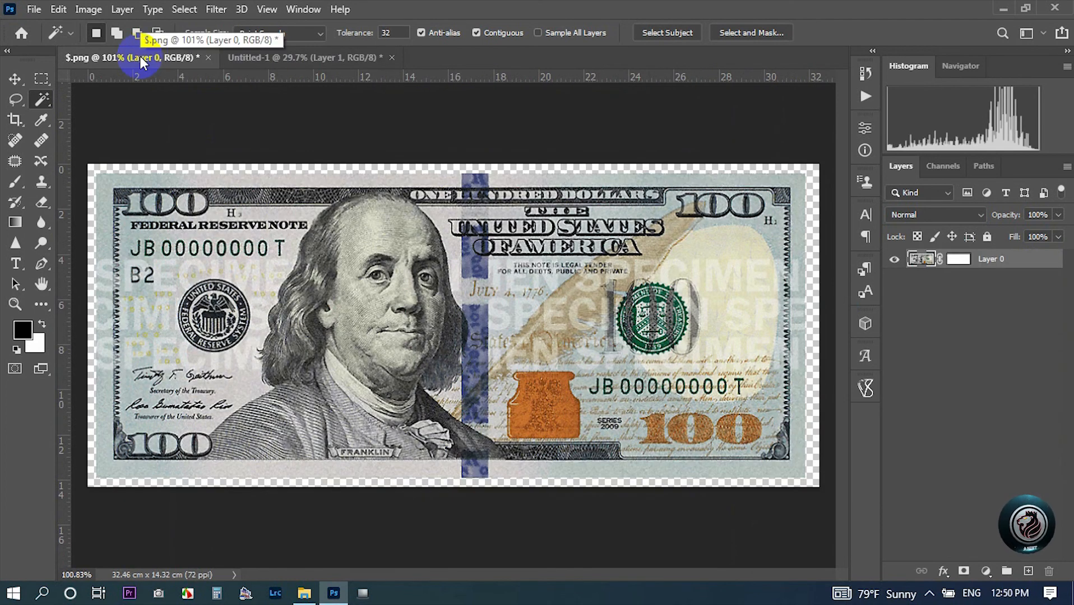
click(279, 58)
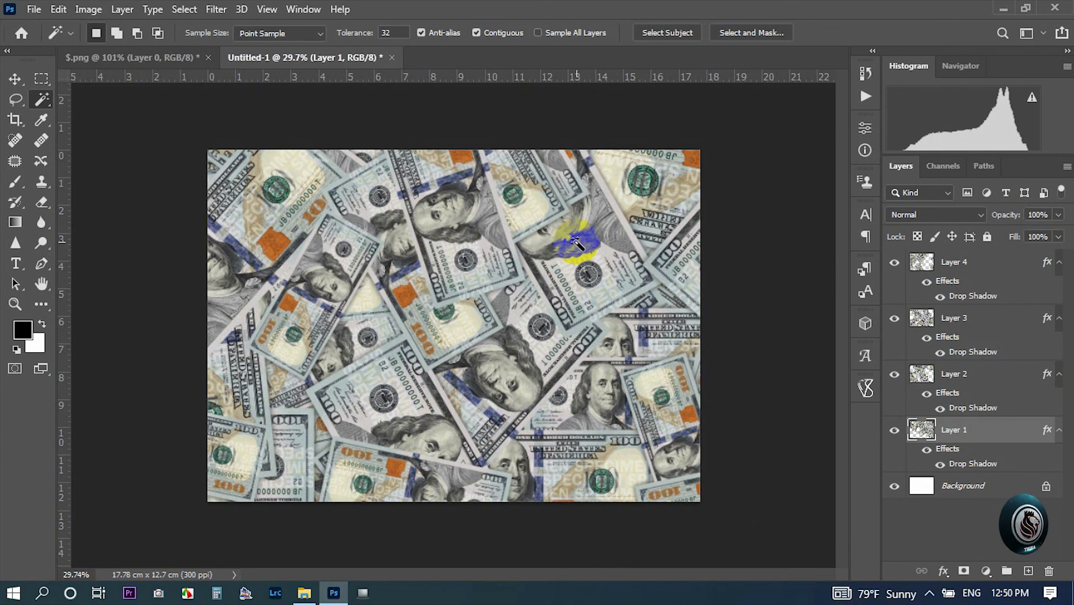